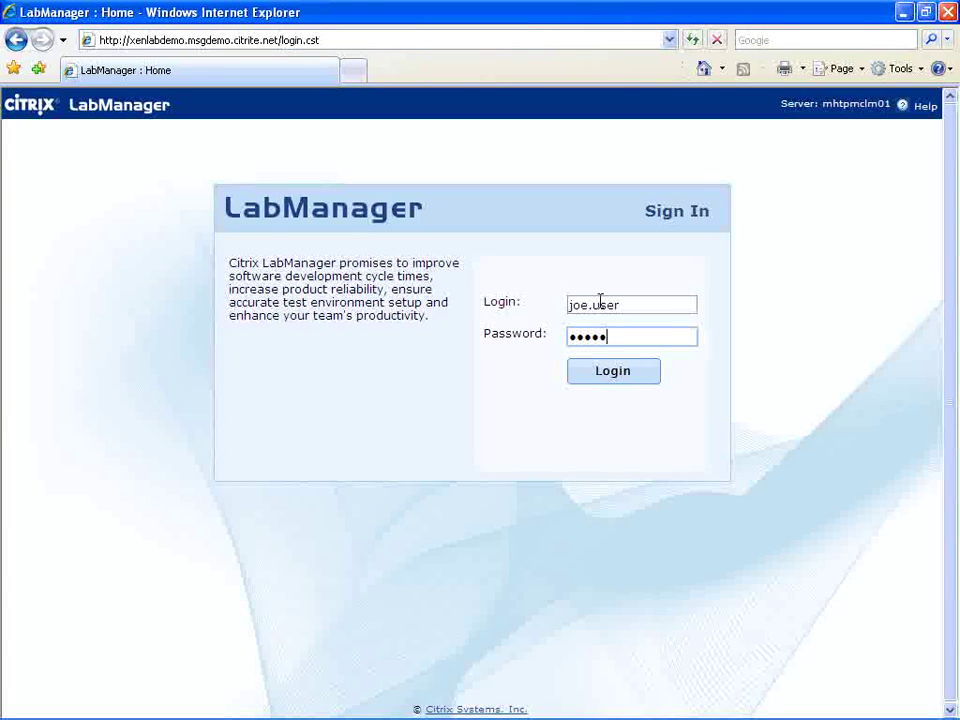
Step: Sign in to LabManager with the credentials already entered and view the active jobs
{"action": "left_click", "coordinate": [619, 380]}
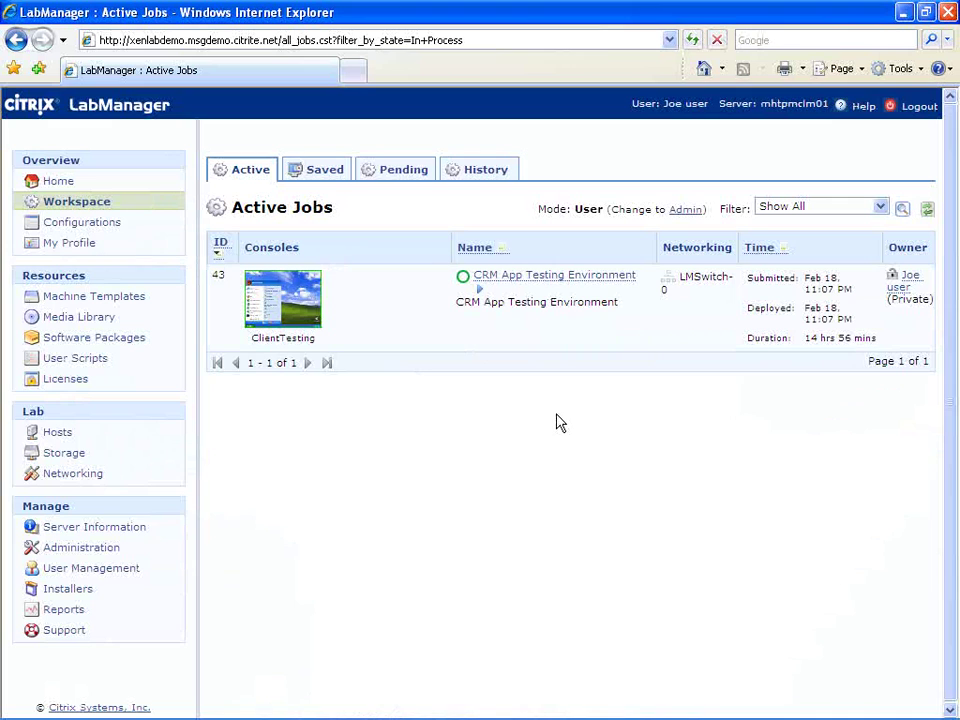
{"action": "mouse_move", "coordinate": [296, 300]}
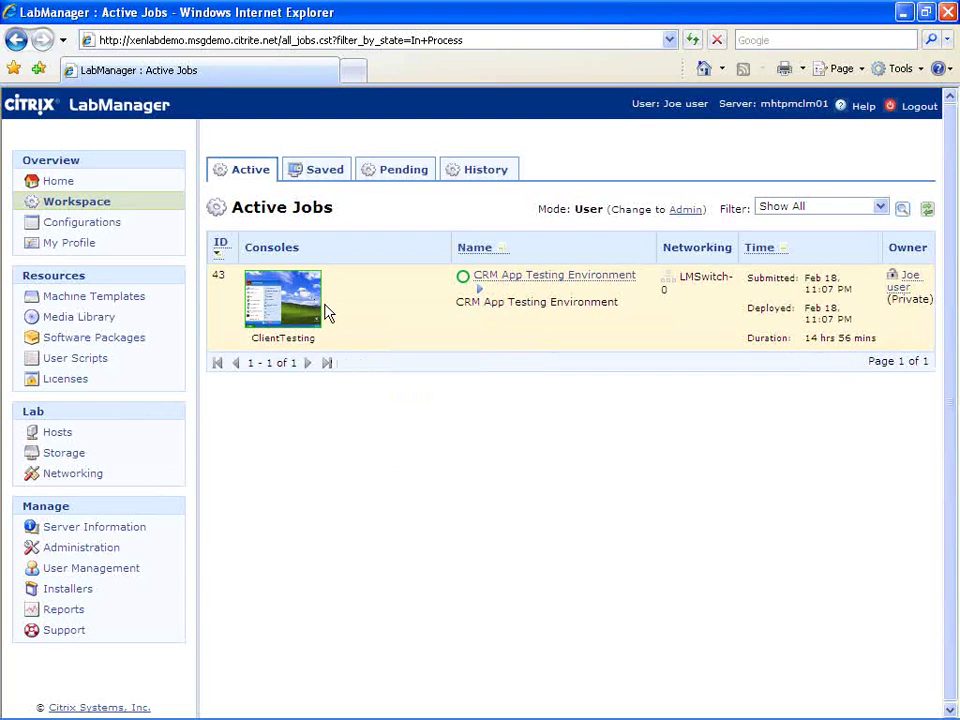
Step: Start an advanced deployment of the XP Base 2 machine template and name the configuration "XenCenter Next Test Environment"
{"action": "left_click", "coordinate": [87, 295]}
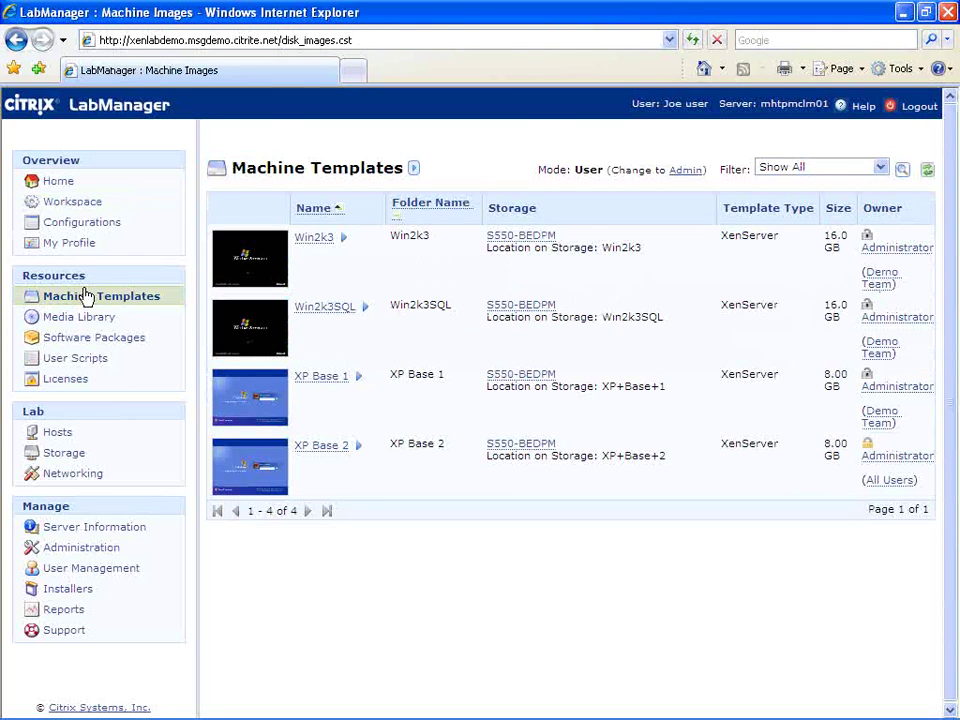
{"action": "left_click", "coordinate": [359, 446]}
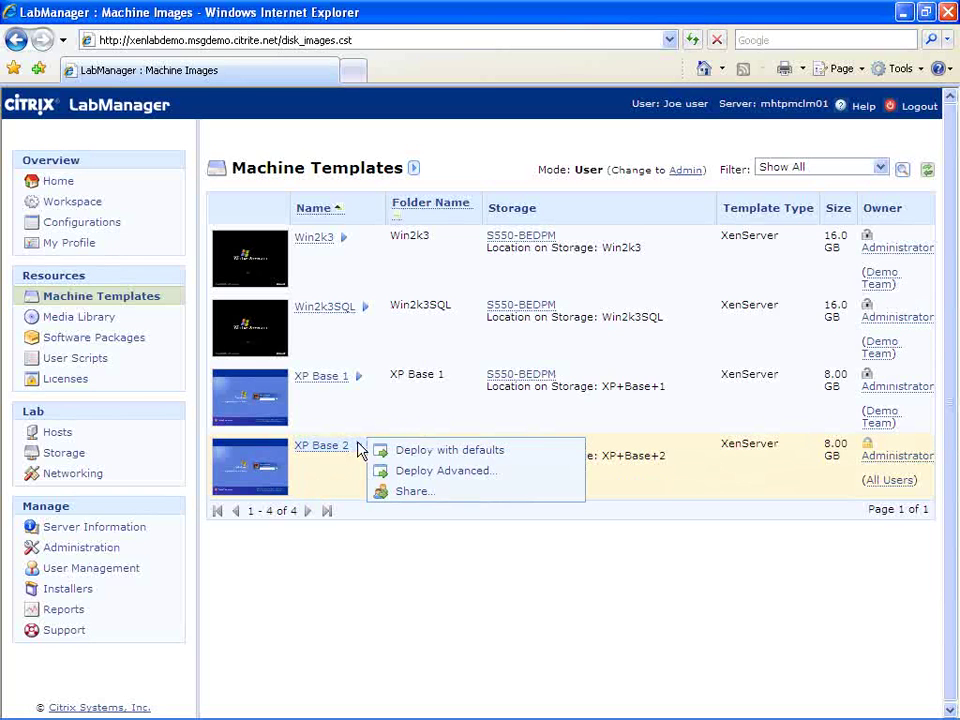
{"action": "left_click", "coordinate": [447, 471]}
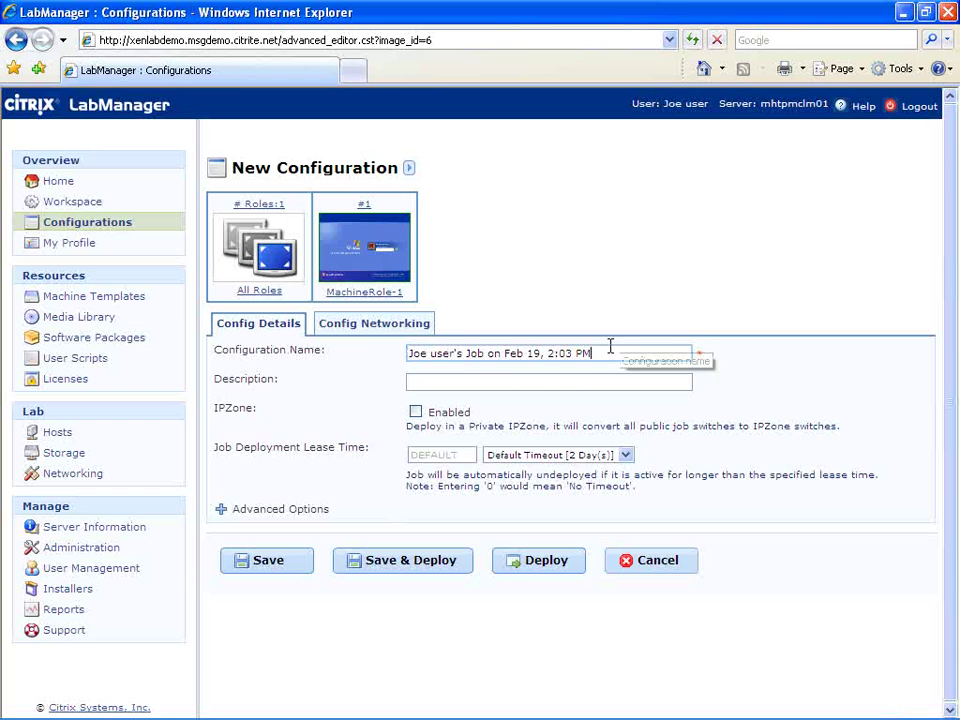
{"action": "left_click_drag", "start_coordinate": [611, 345], "coordinate": [368, 338]}
{"action": "type", "text": "XenCen"}
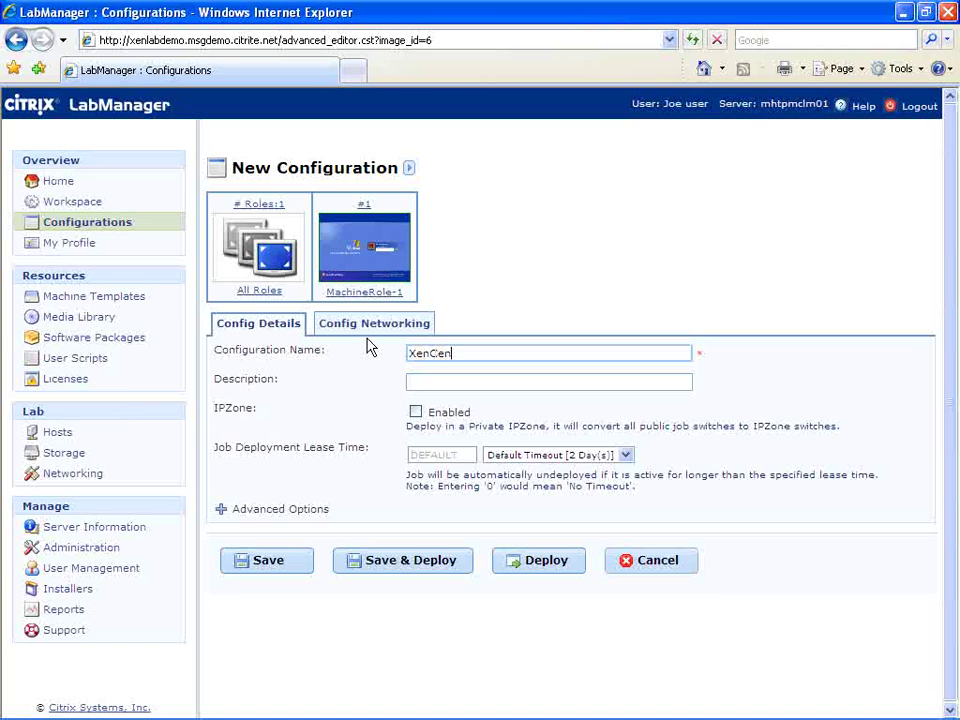
{"action": "type", "text": "ter Next Test Environment"}
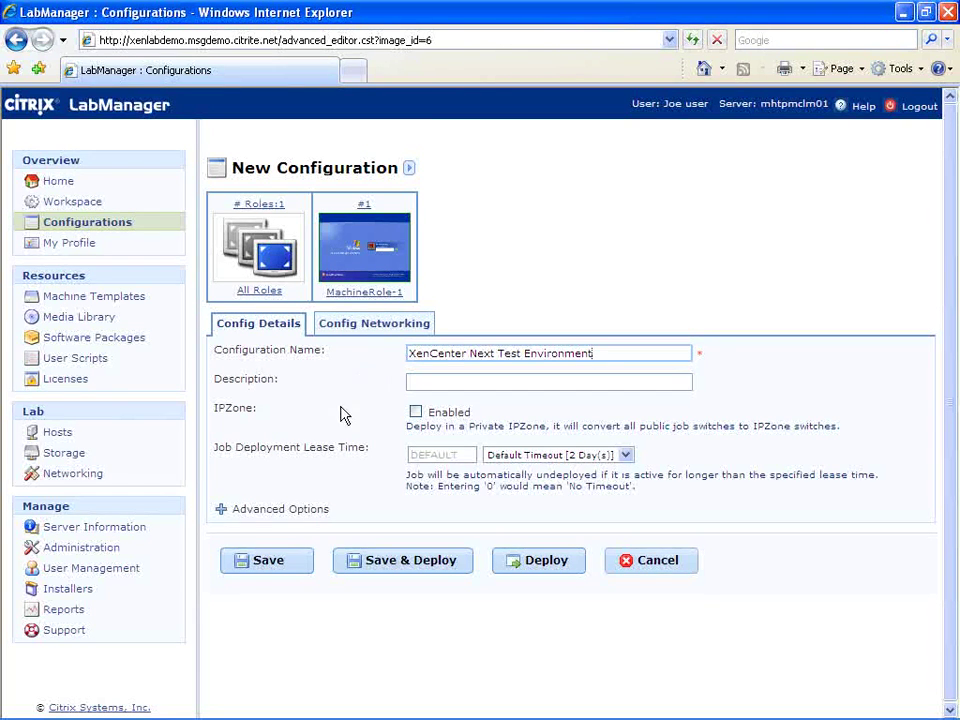
Step: Review the available units for the configuration's job deployment lease time
{"action": "left_click_drag", "start_coordinate": [221, 453], "coordinate": [370, 466]}
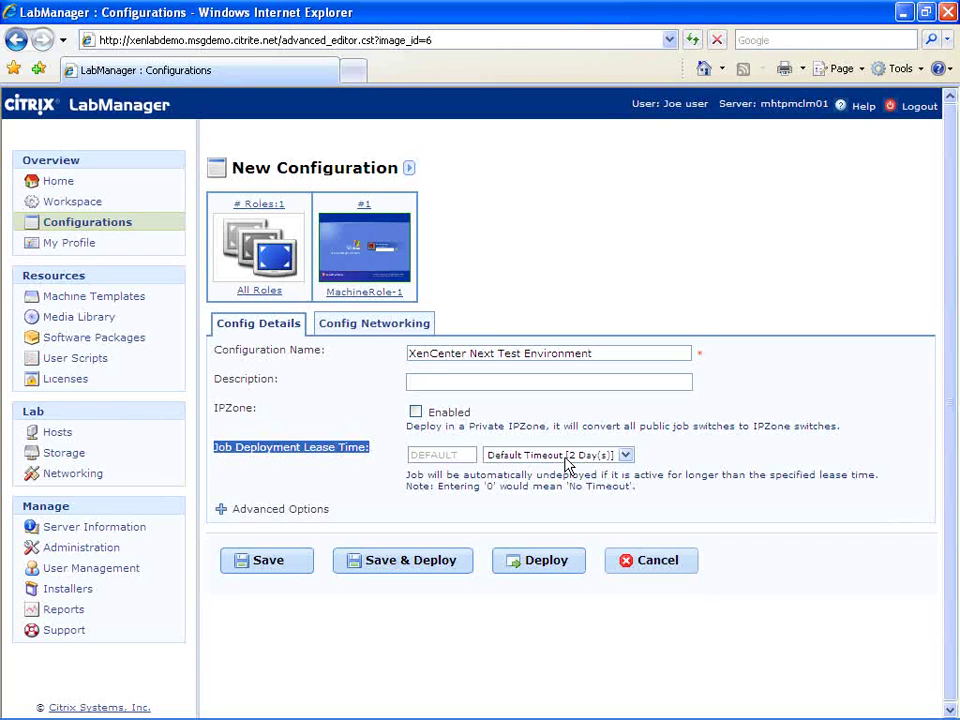
{"action": "left_click", "coordinate": [625, 455]}
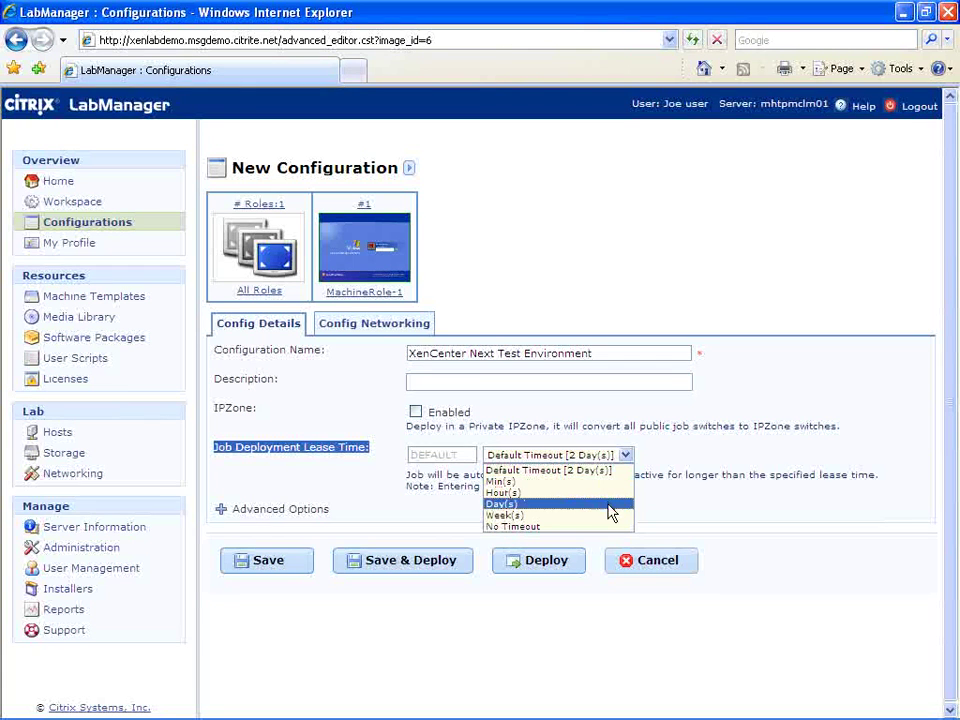
{"action": "left_click", "coordinate": [626, 456]}
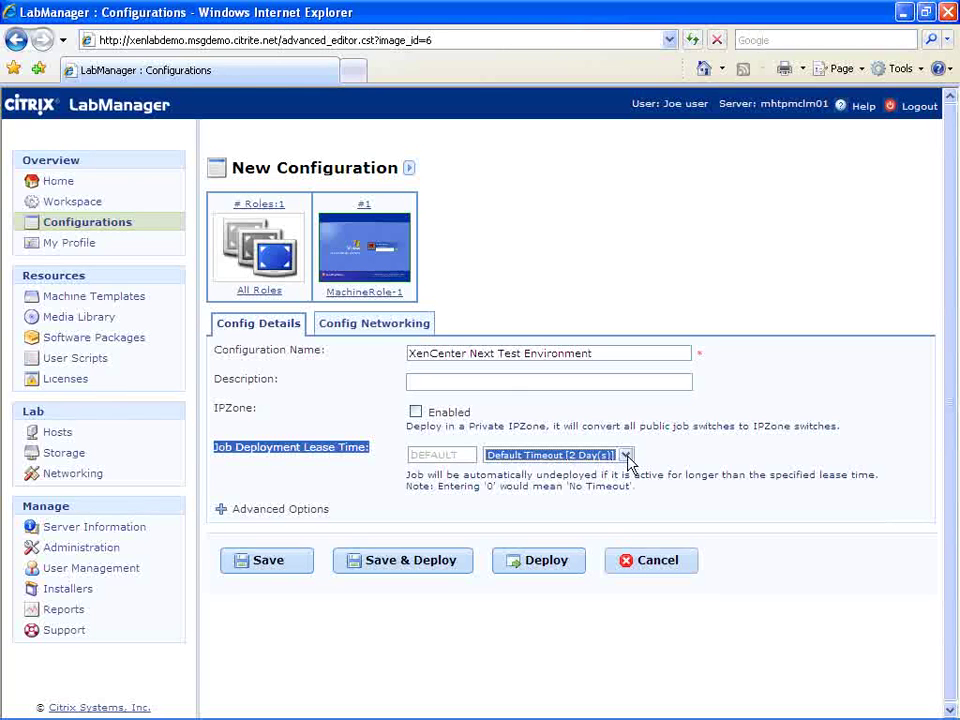
Step: Set the network of the configuration's switch to Lab Network and deploy the job
{"action": "left_click", "coordinate": [383, 330]}
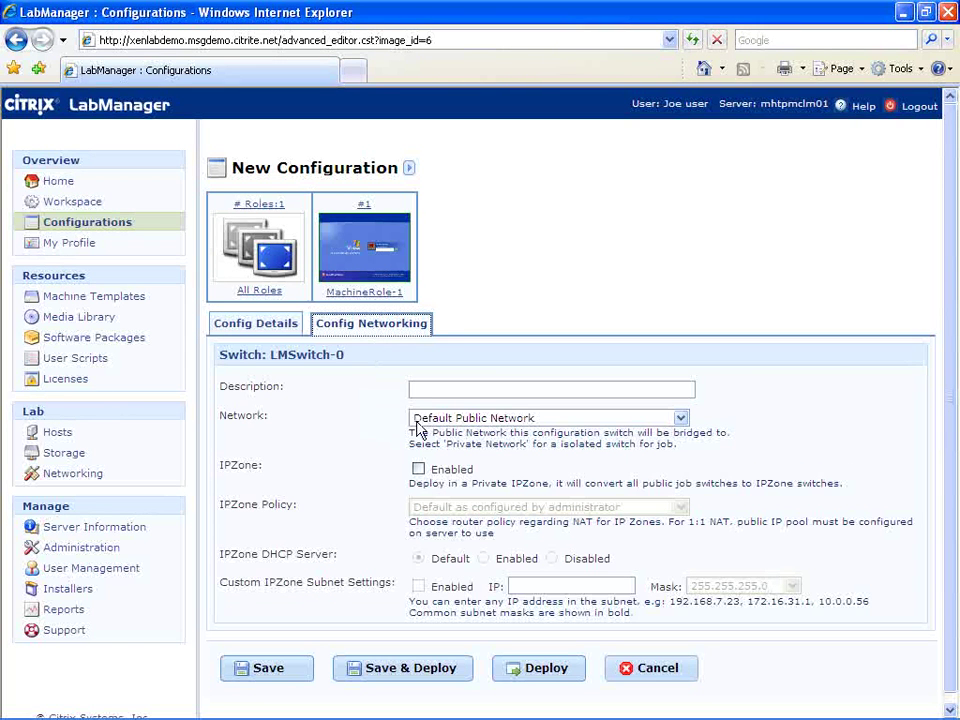
{"action": "left_click", "coordinate": [476, 424]}
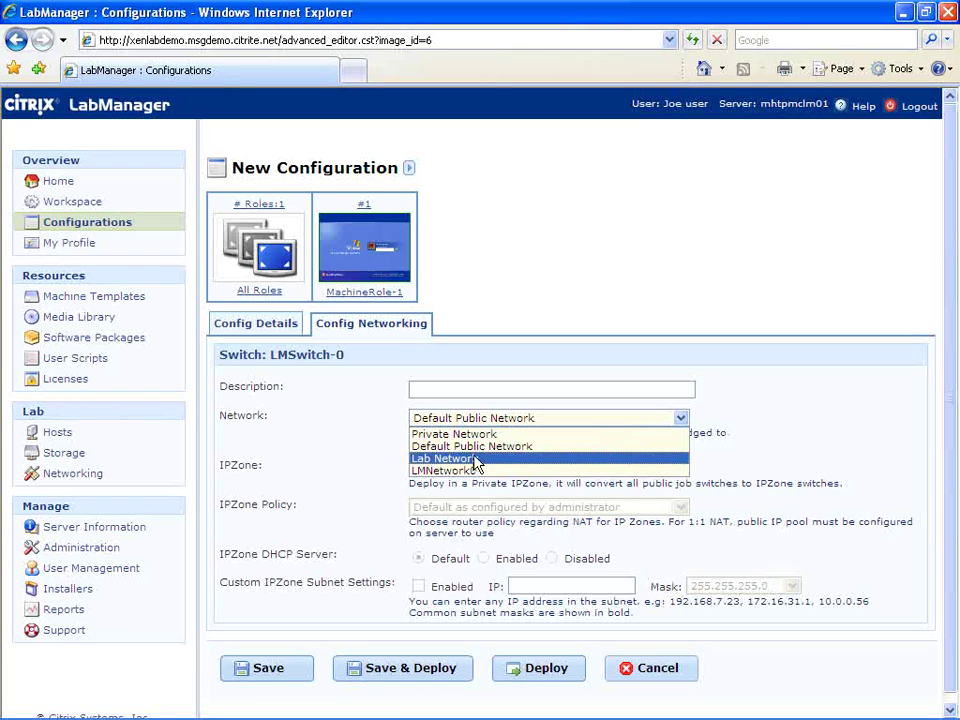
{"action": "left_click", "coordinate": [476, 460]}
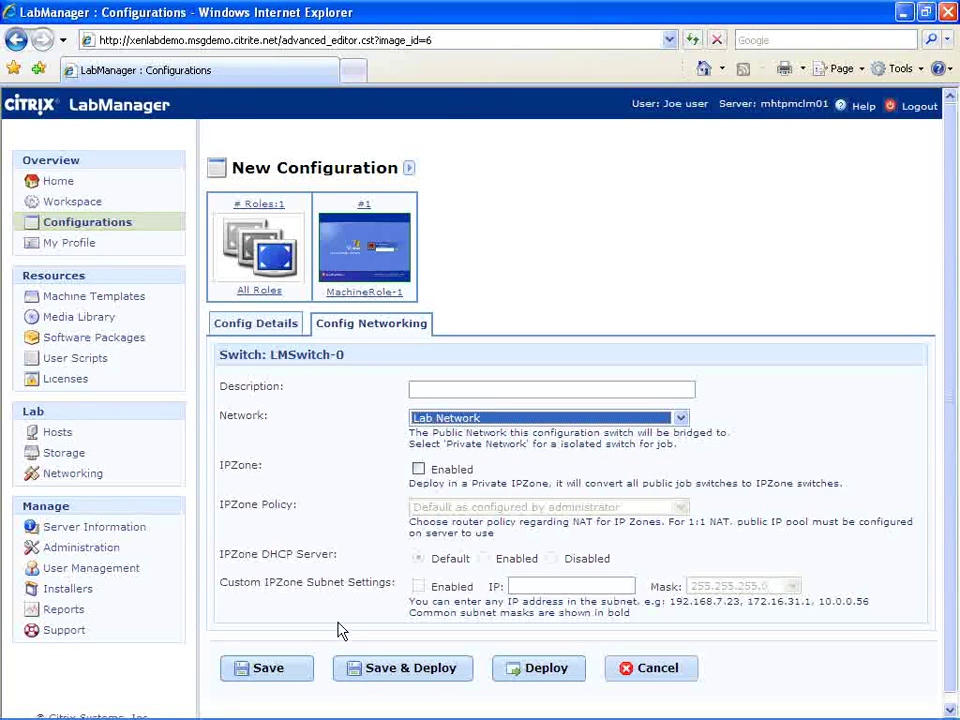
{"action": "left_click", "coordinate": [576, 678]}
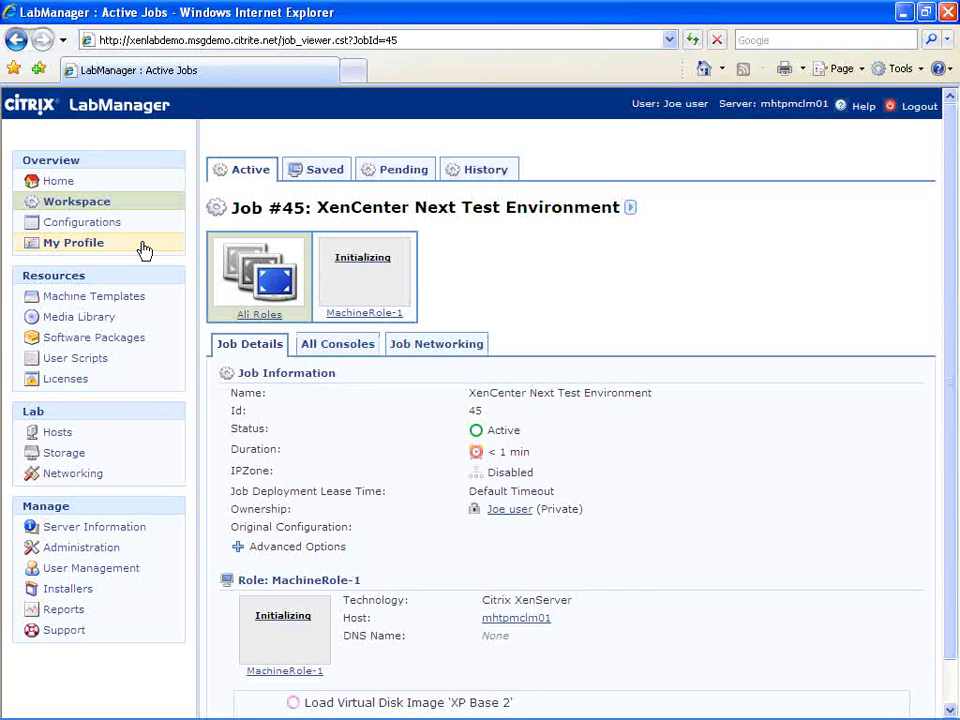
Step: Find the Demo Lab Environment configuration and open it for editing
{"action": "left_click", "coordinate": [101, 230]}
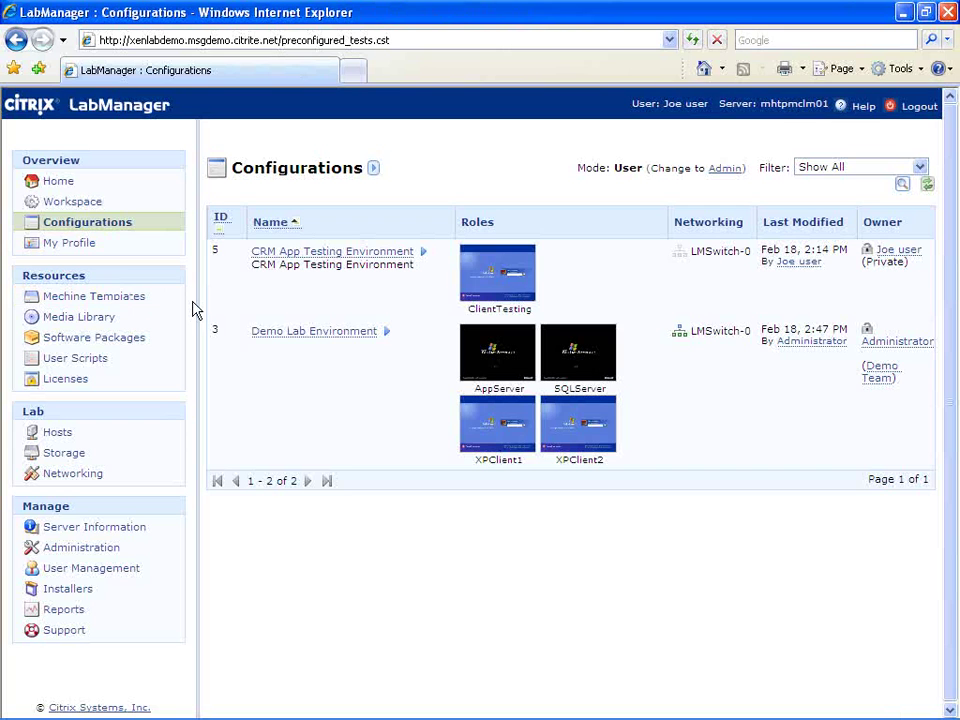
{"action": "mouse_move", "coordinate": [545, 347]}
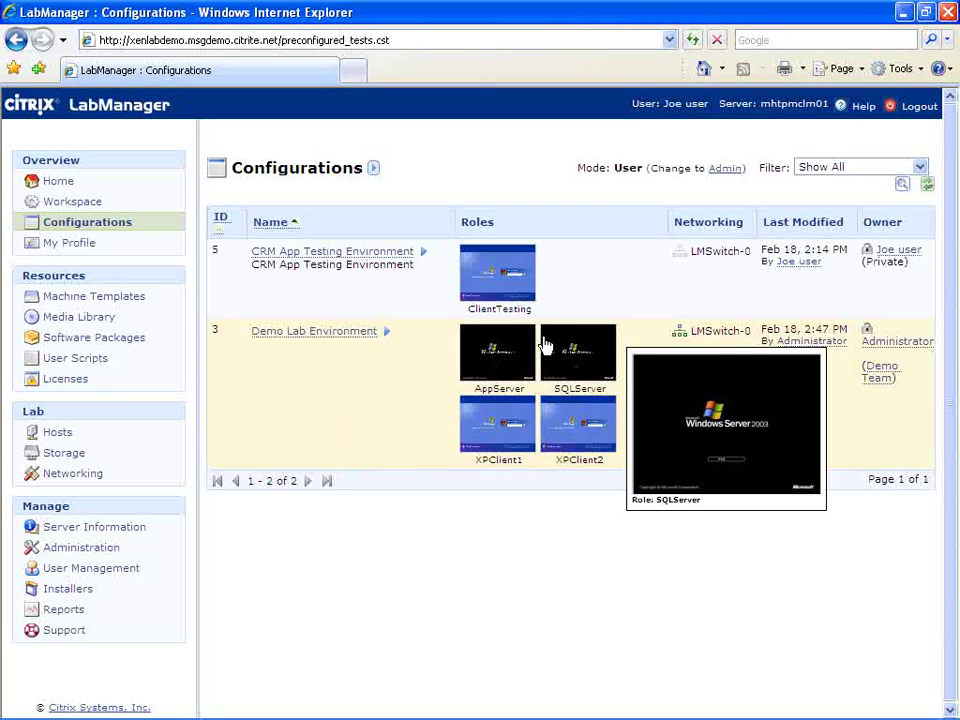
{"action": "left_click", "coordinate": [308, 333]}
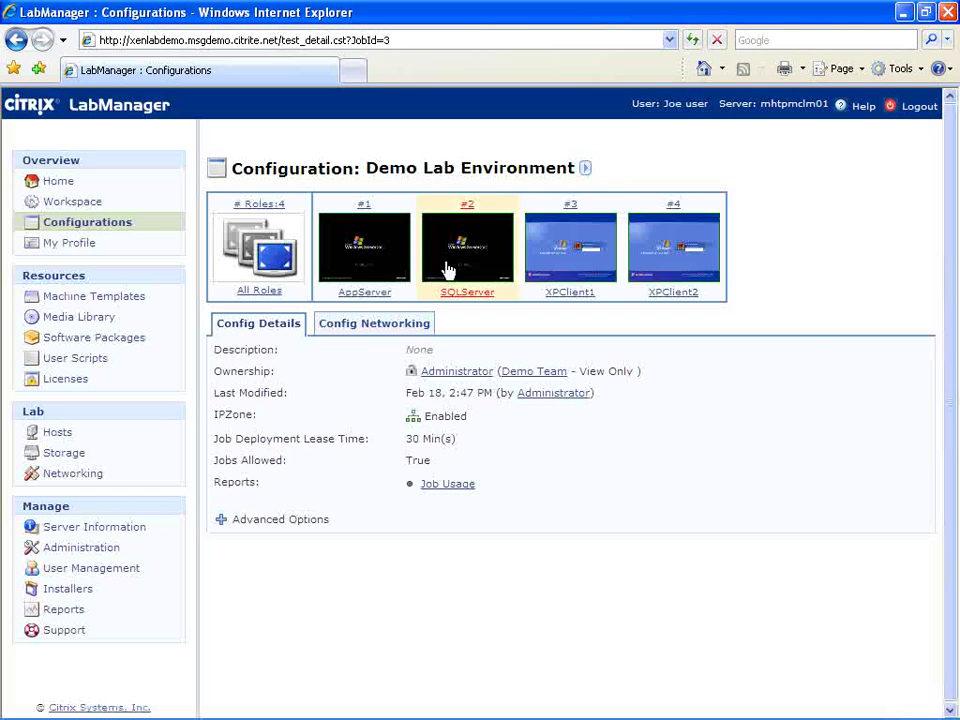
{"action": "left_click", "coordinate": [584, 168]}
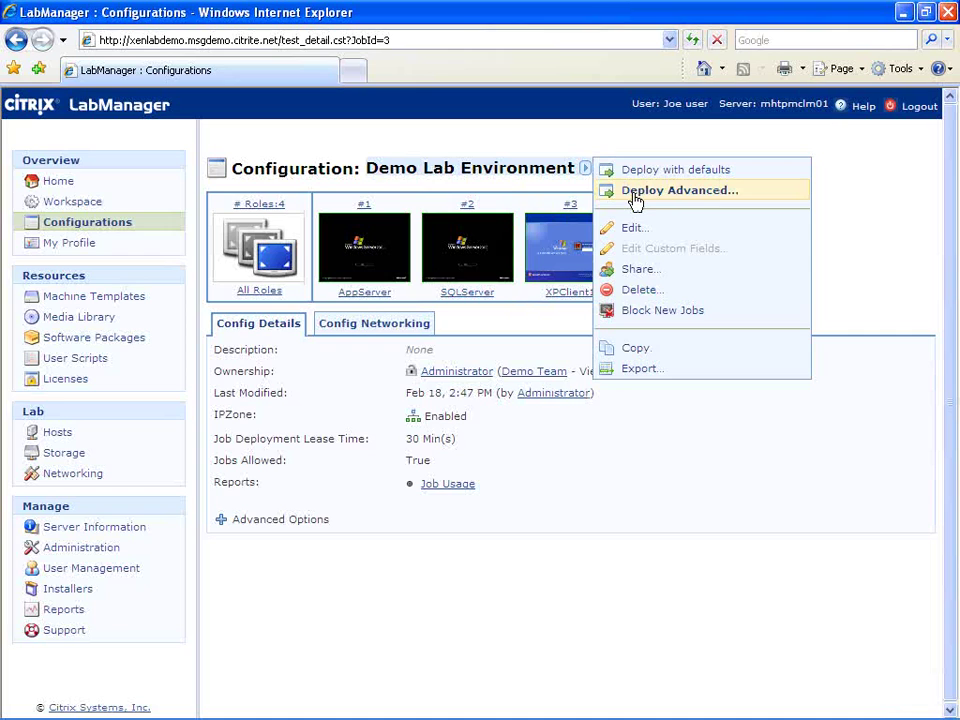
{"action": "left_click", "coordinate": [630, 226]}
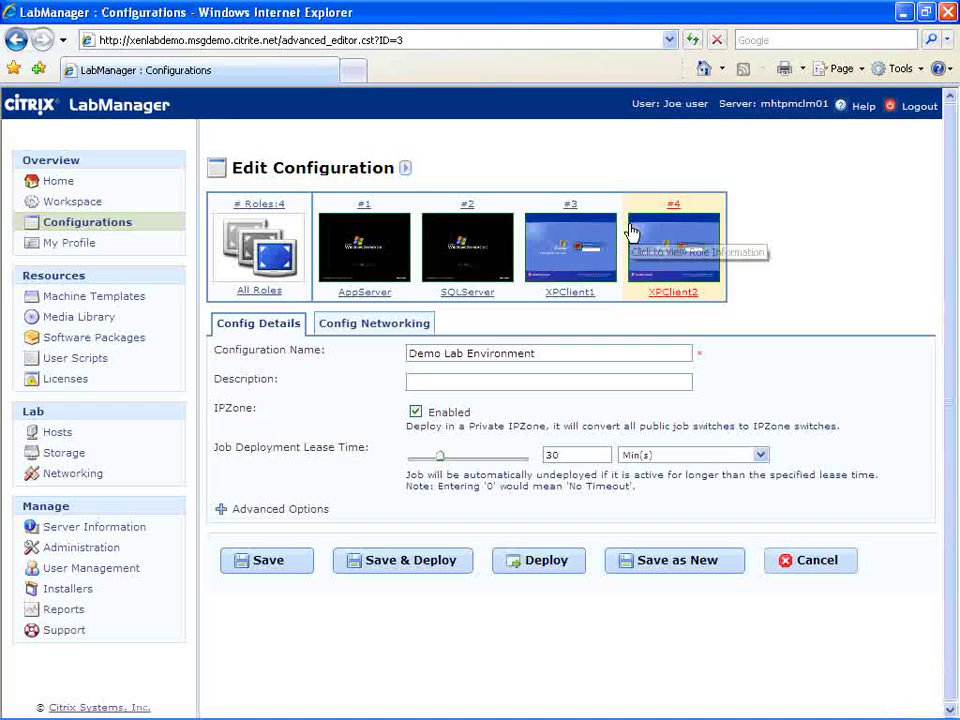
Step: Examine the Demo Lab Environment's networking settings and the details and machine templates of its four roles
{"action": "left_click", "coordinate": [395, 326]}
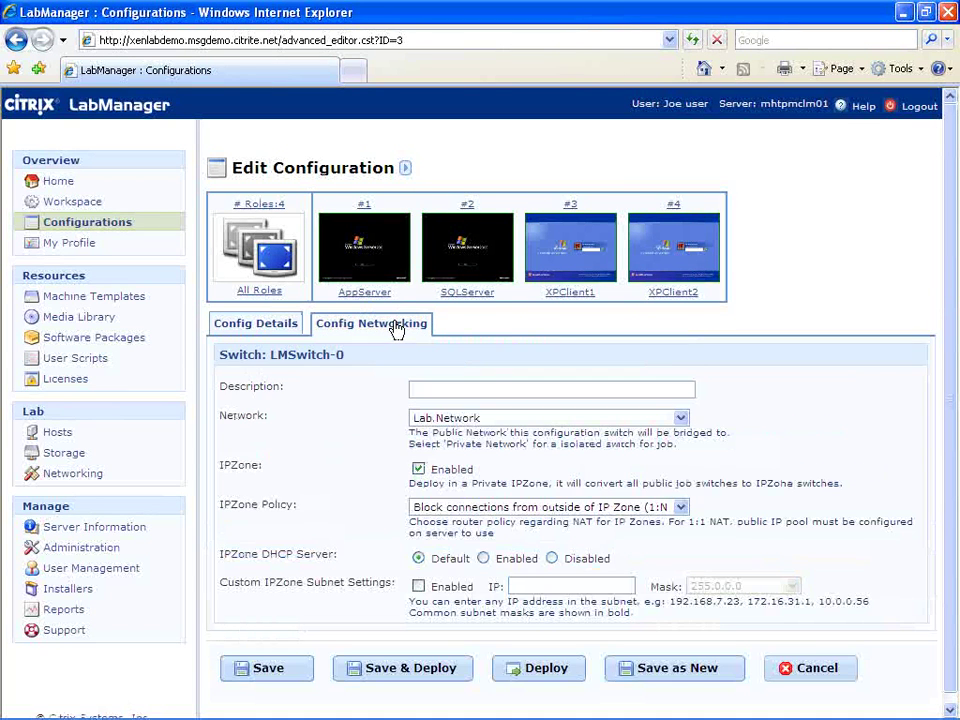
{"action": "left_click", "coordinate": [388, 266]}
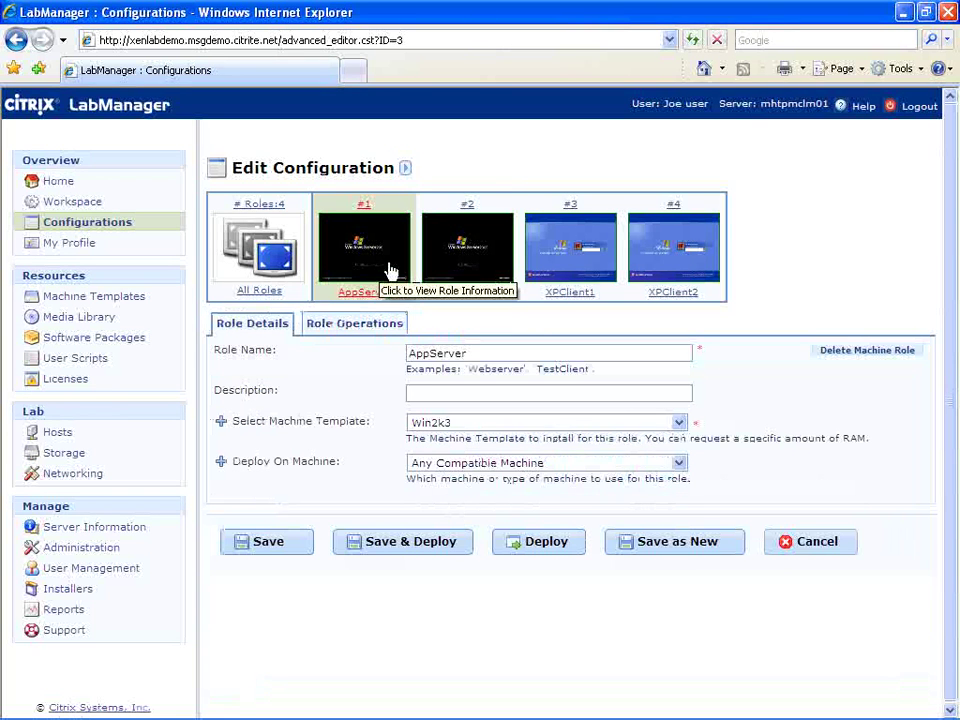
{"action": "left_click", "coordinate": [460, 268]}
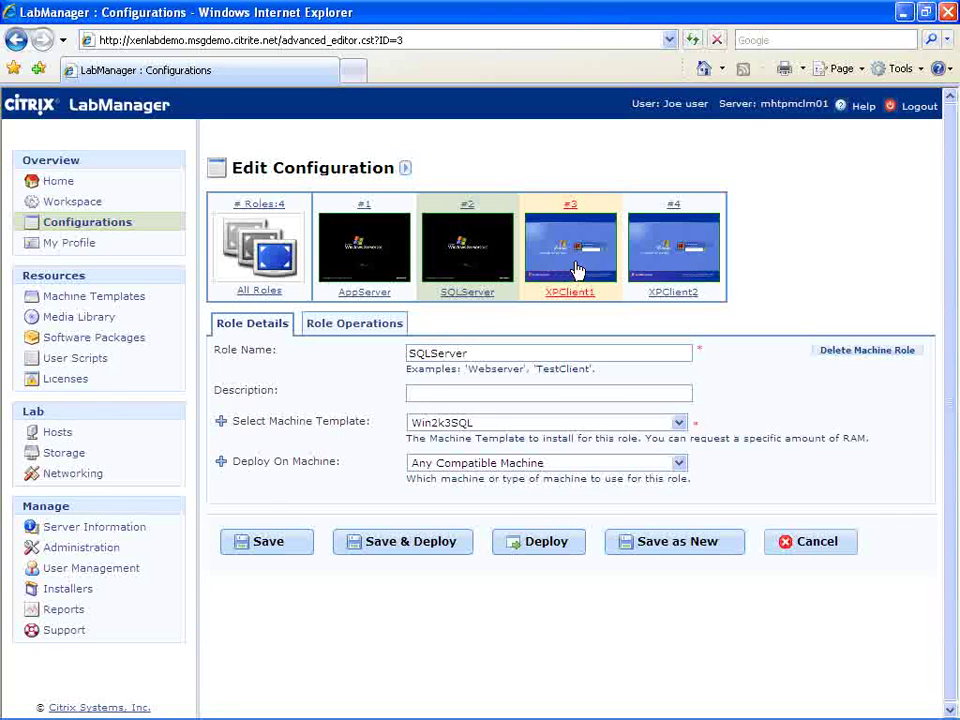
{"action": "left_click", "coordinate": [573, 260]}
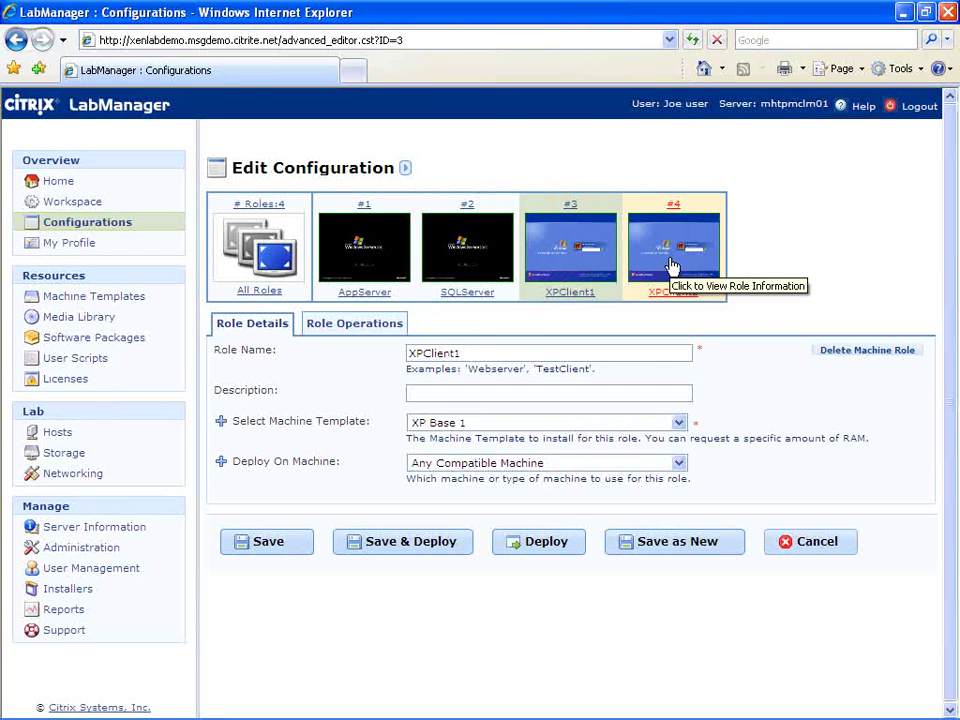
{"action": "left_click", "coordinate": [672, 265]}
{"action": "left_click", "coordinate": [510, 425]}
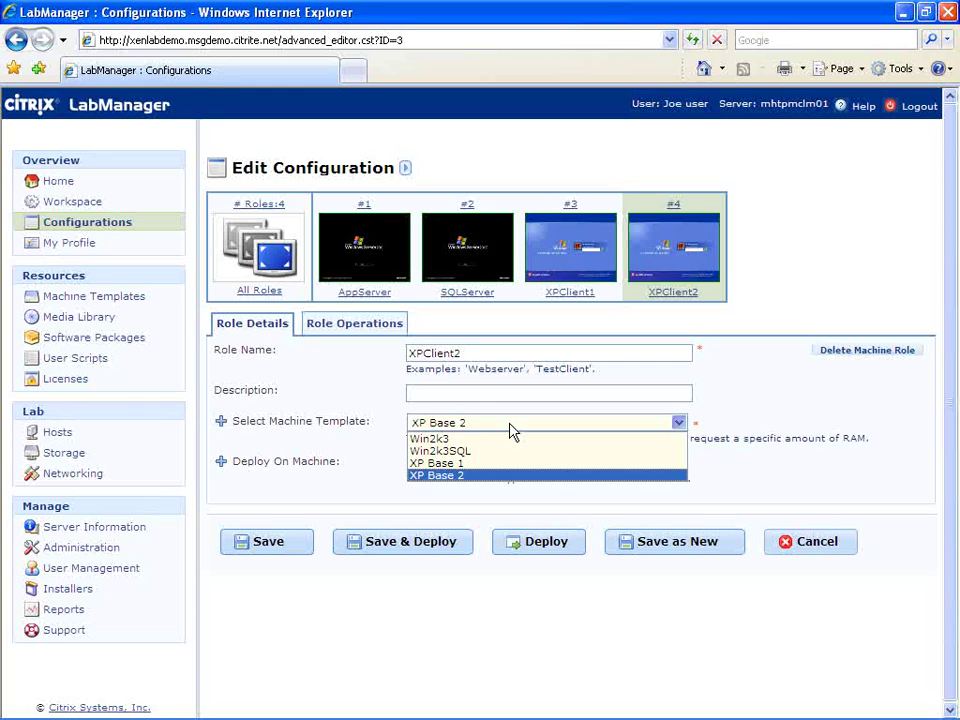
{"action": "left_click", "coordinate": [379, 374]}
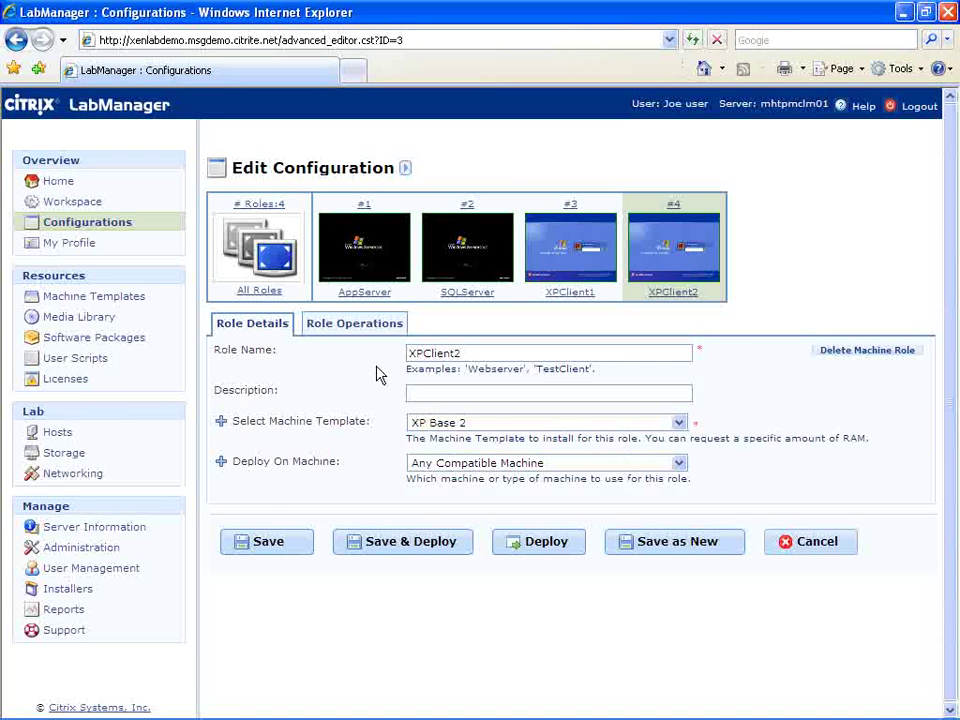
Step: Try adding JRE 1.5 software installation, log file upload and run command operations to the SQLServer role, then discard the configuration edits
{"action": "left_click", "coordinate": [483, 258]}
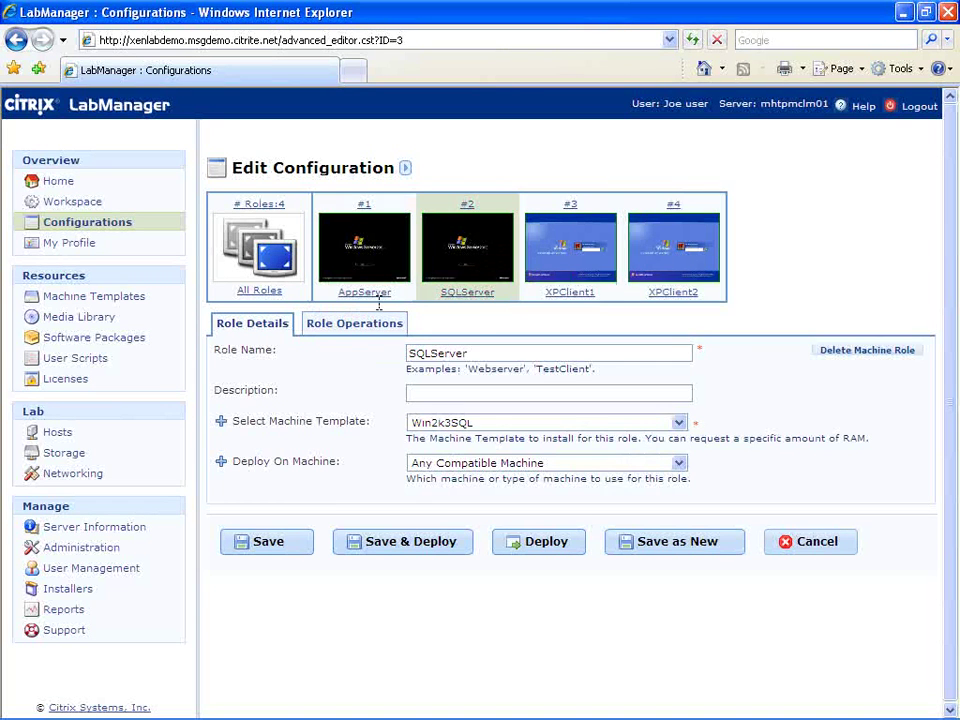
{"action": "left_click", "coordinate": [352, 325]}
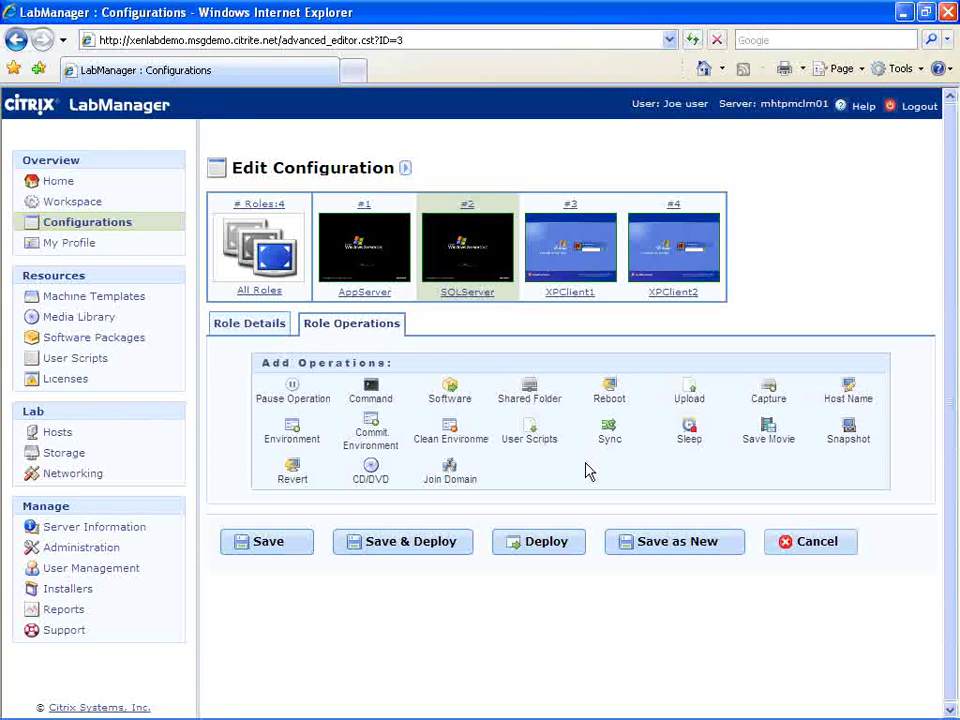
{"action": "left_click", "coordinate": [450, 392]}
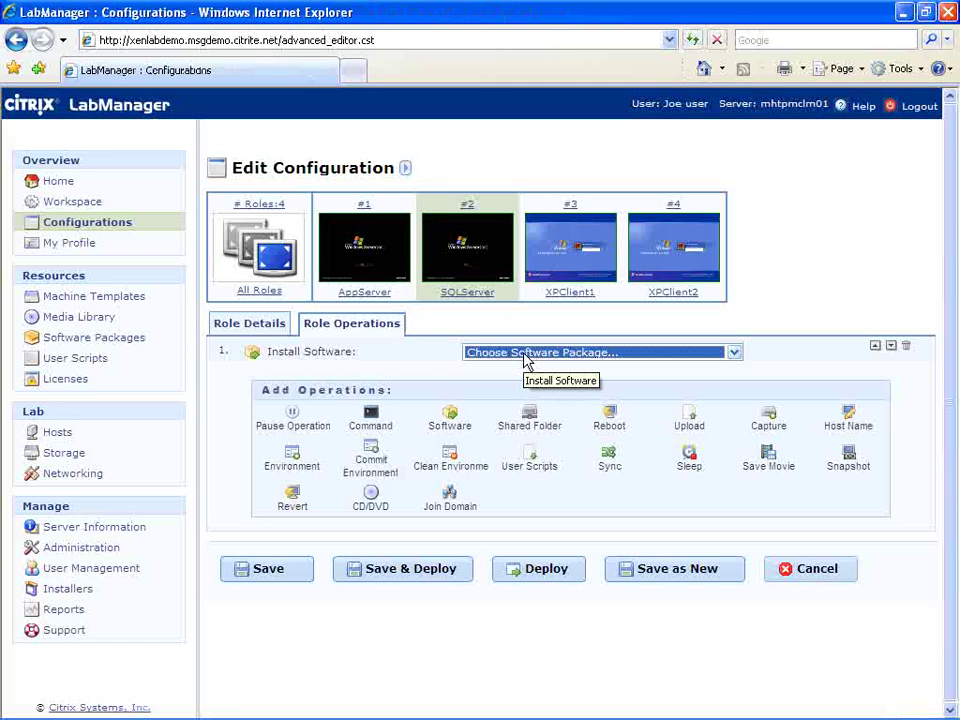
{"action": "left_click", "coordinate": [527, 353]}
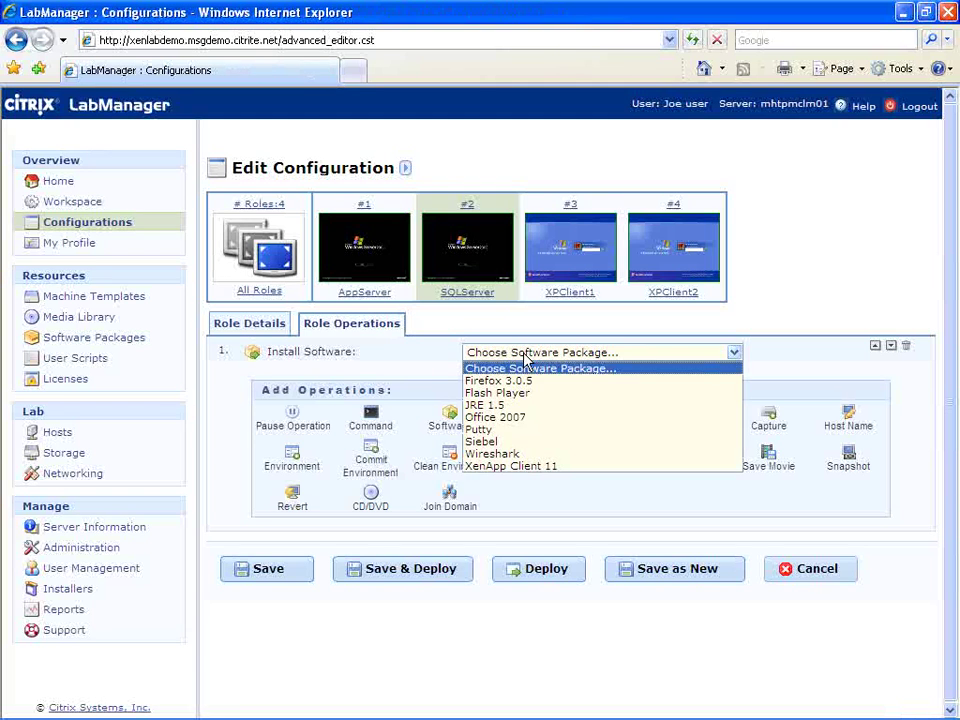
{"action": "left_click", "coordinate": [525, 405]}
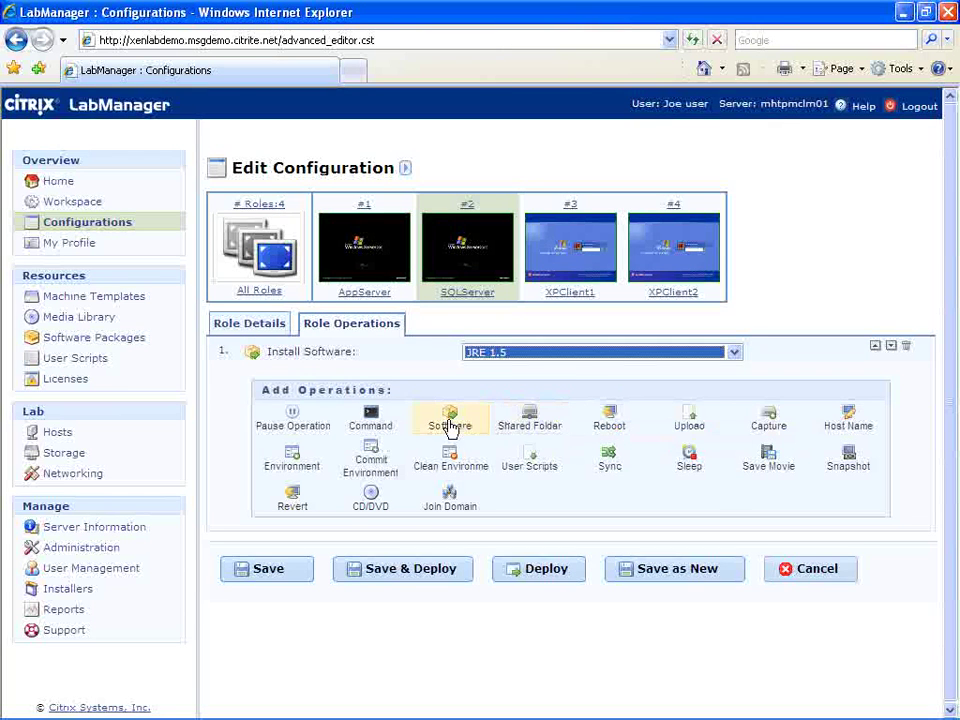
{"action": "left_click", "coordinate": [689, 424]}
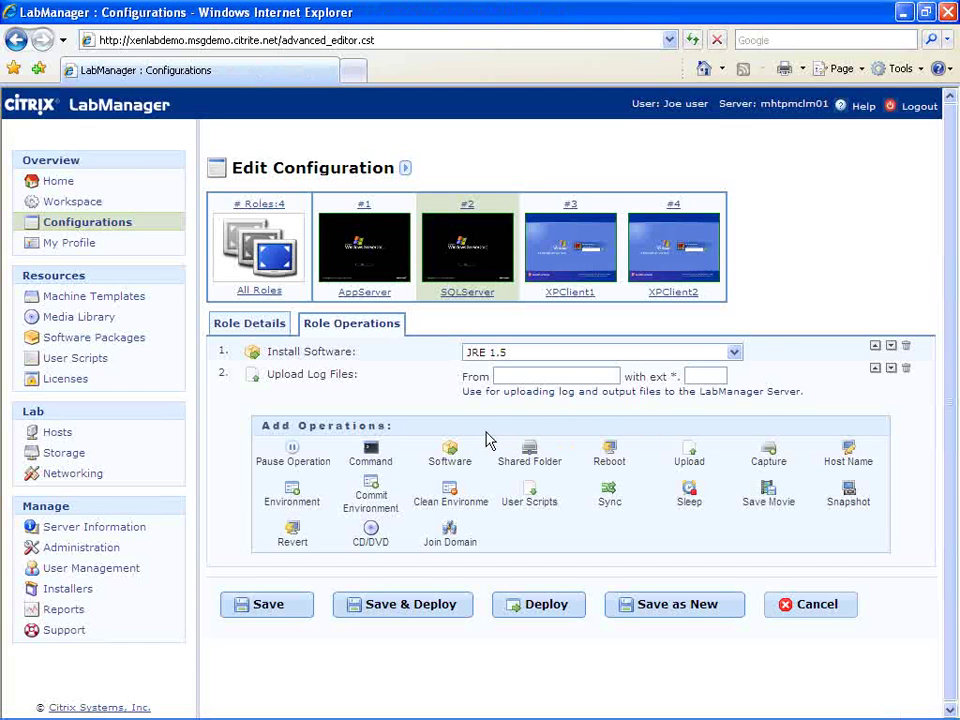
{"action": "left_click", "coordinate": [367, 455]}
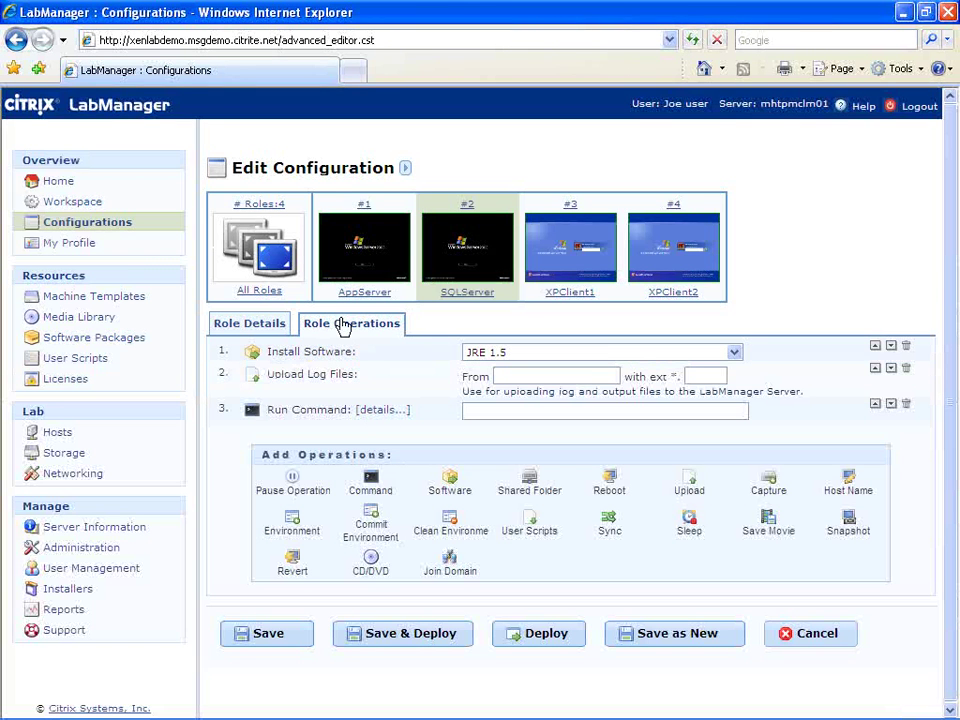
{"action": "left_click", "coordinate": [338, 268]}
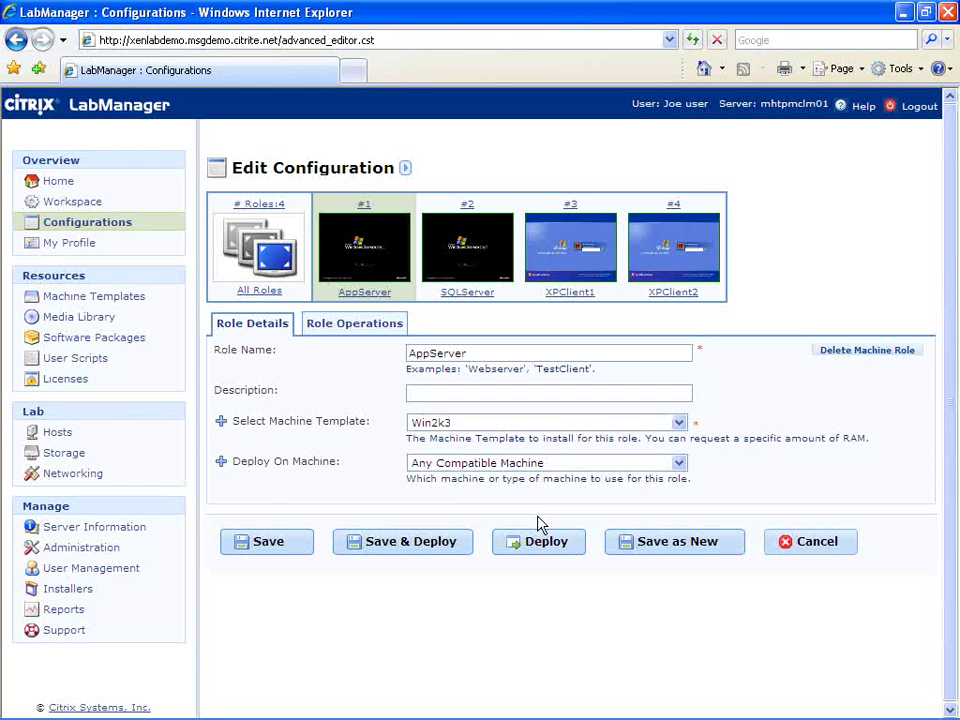
{"action": "left_click", "coordinate": [829, 551]}
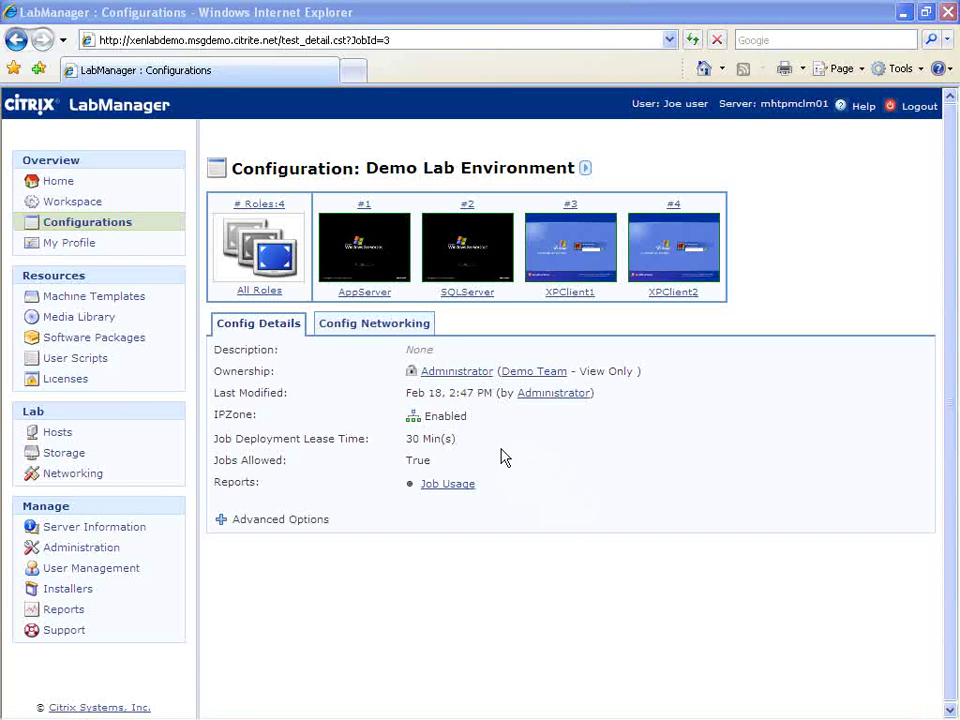
Step: Return to the workspace to view the active jobs
{"action": "left_click", "coordinate": [80, 207]}
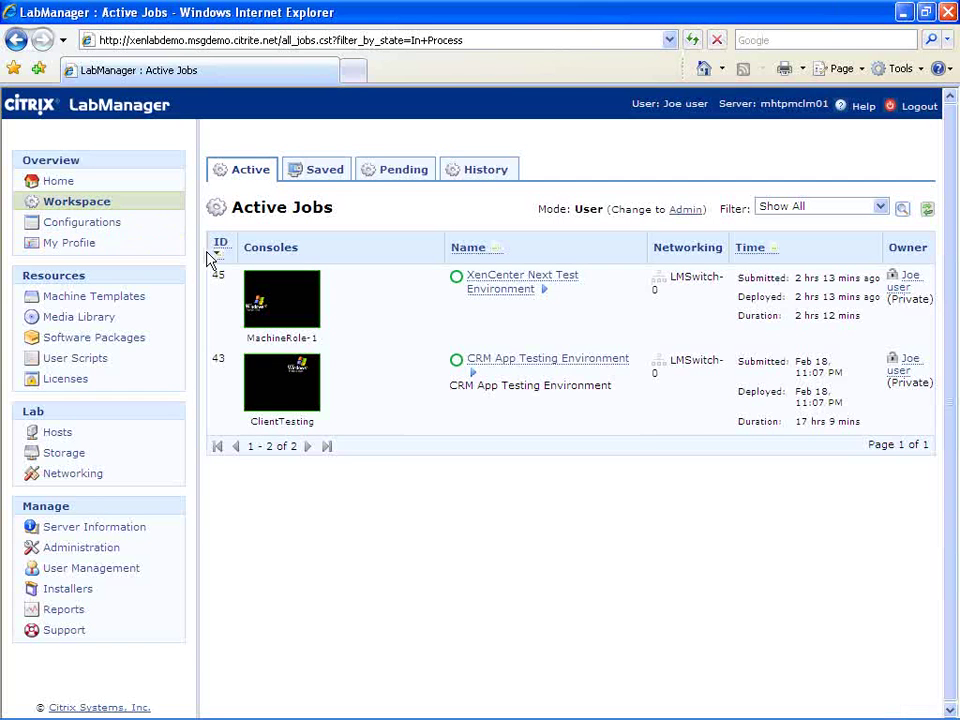
Step: View the MachineRole-1 console of the XenCenter Next Test Environment job, then display the role's operations
{"action": "left_click", "coordinate": [303, 306]}
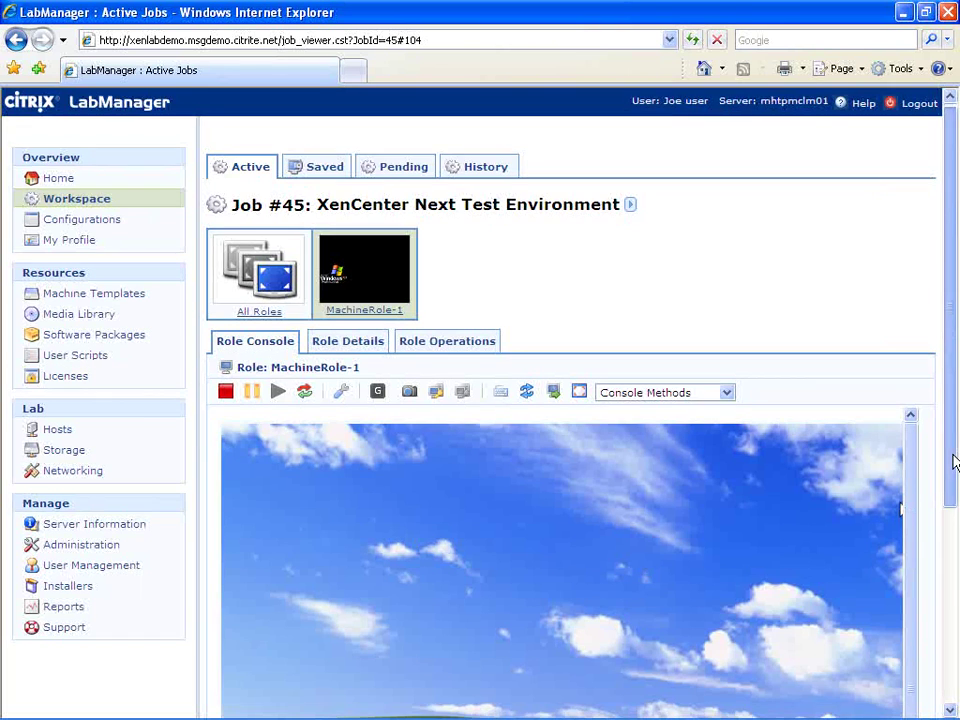
{"action": "left_click_drag", "start_coordinate": [954, 456], "coordinate": [955, 615]}
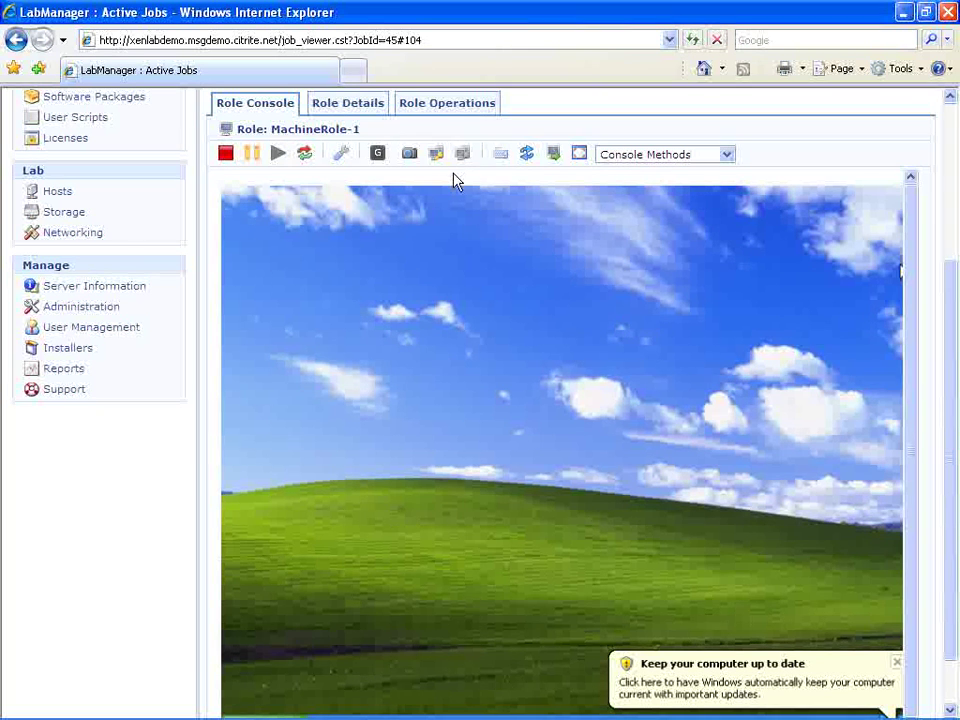
{"action": "left_click", "coordinate": [458, 110]}
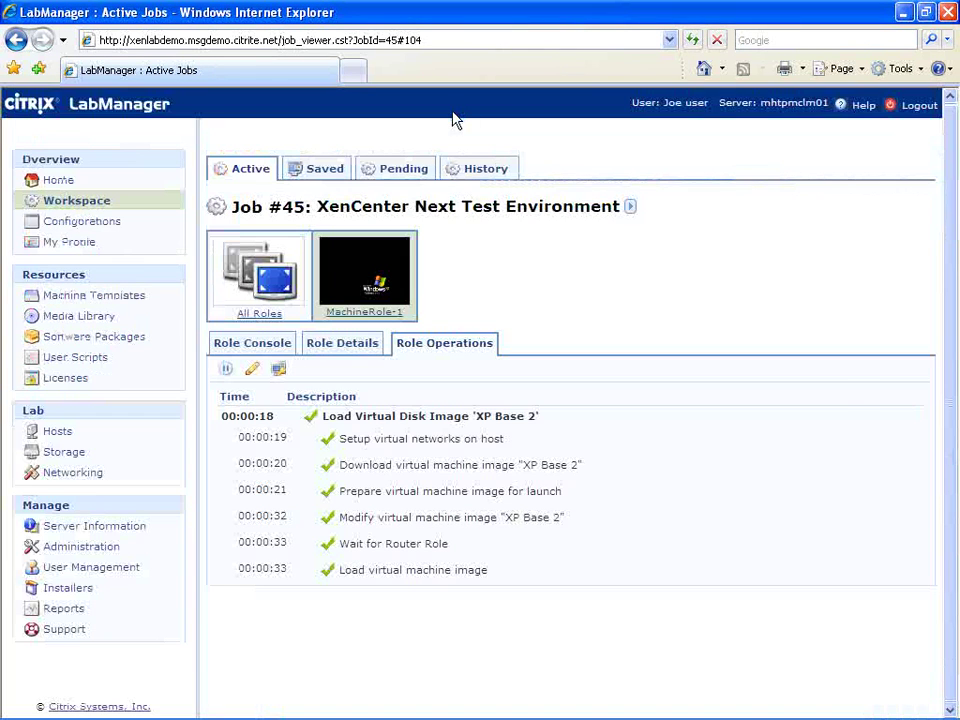
Step: Add an Install Software operation for Firefox 3.0.5 to MachineRole-1 and save it with the continue option
{"action": "left_click", "coordinate": [251, 370]}
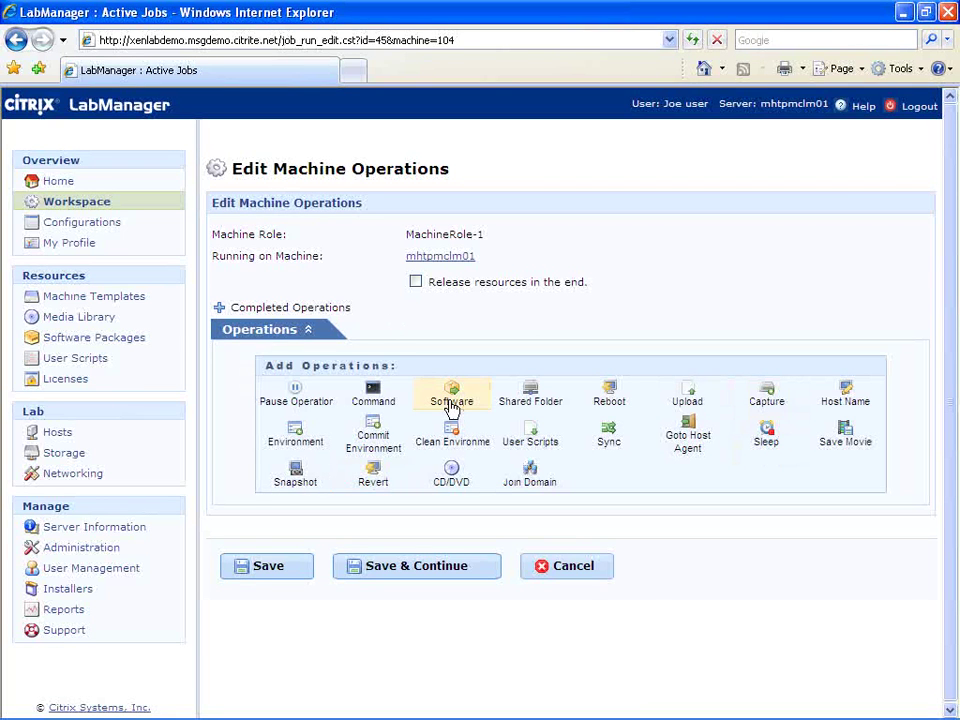
{"action": "left_click", "coordinate": [455, 400]}
{"action": "left_click", "coordinate": [506, 362]}
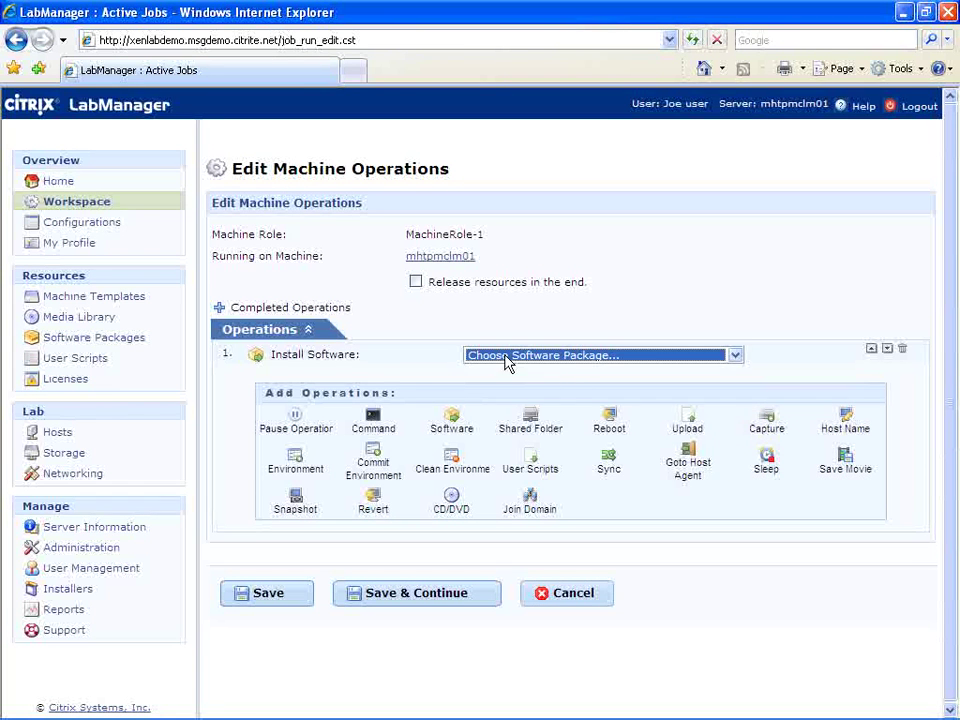
{"action": "left_click", "coordinate": [507, 362]}
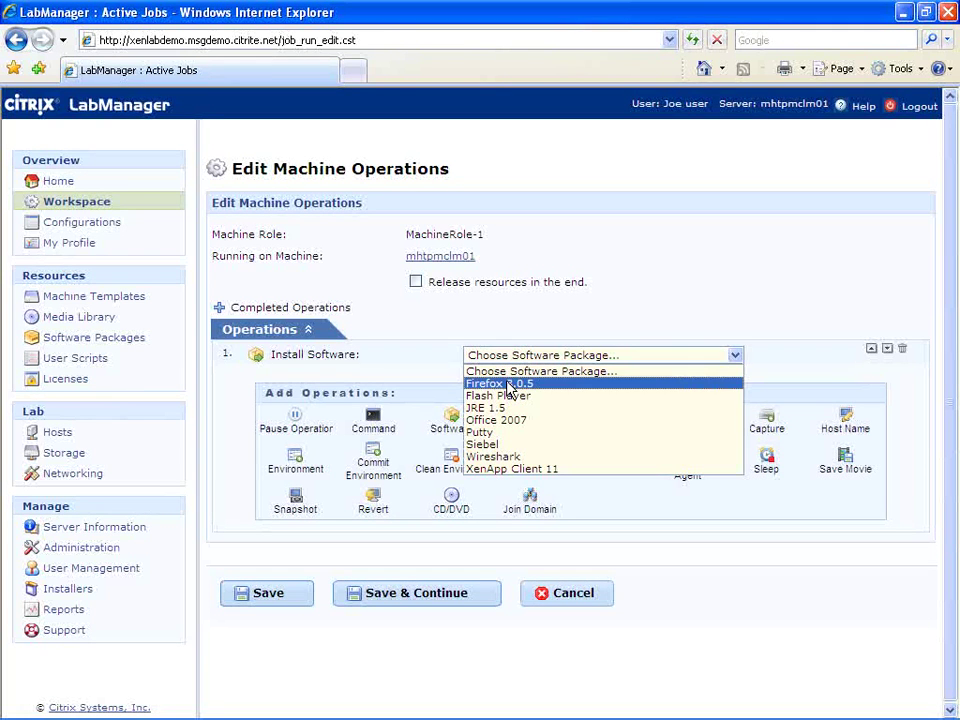
{"action": "left_click", "coordinate": [509, 386]}
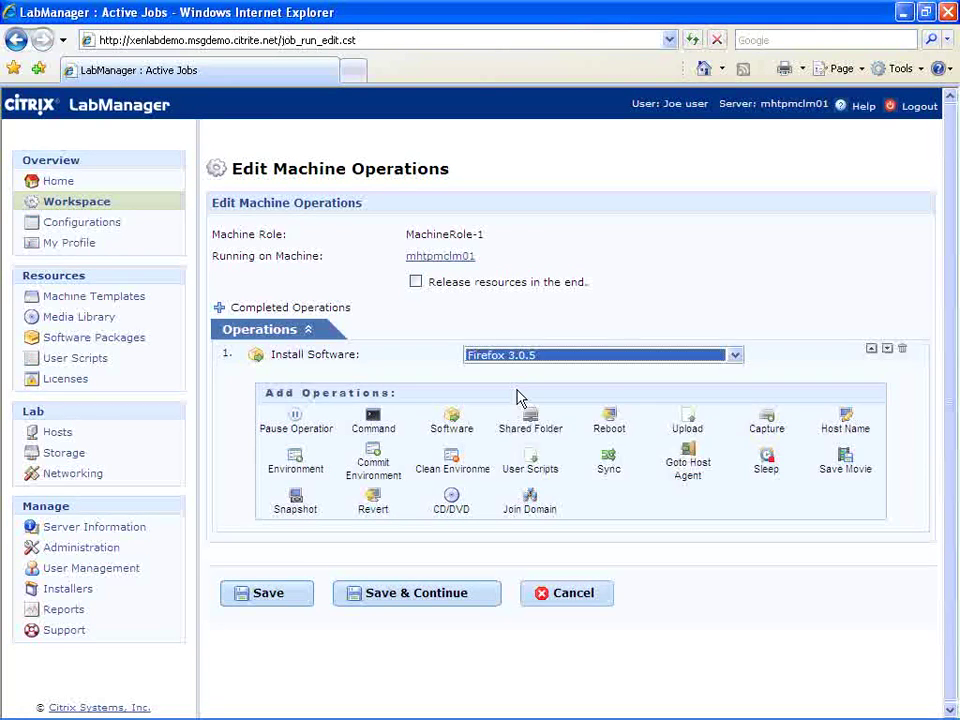
{"action": "left_click", "coordinate": [426, 597]}
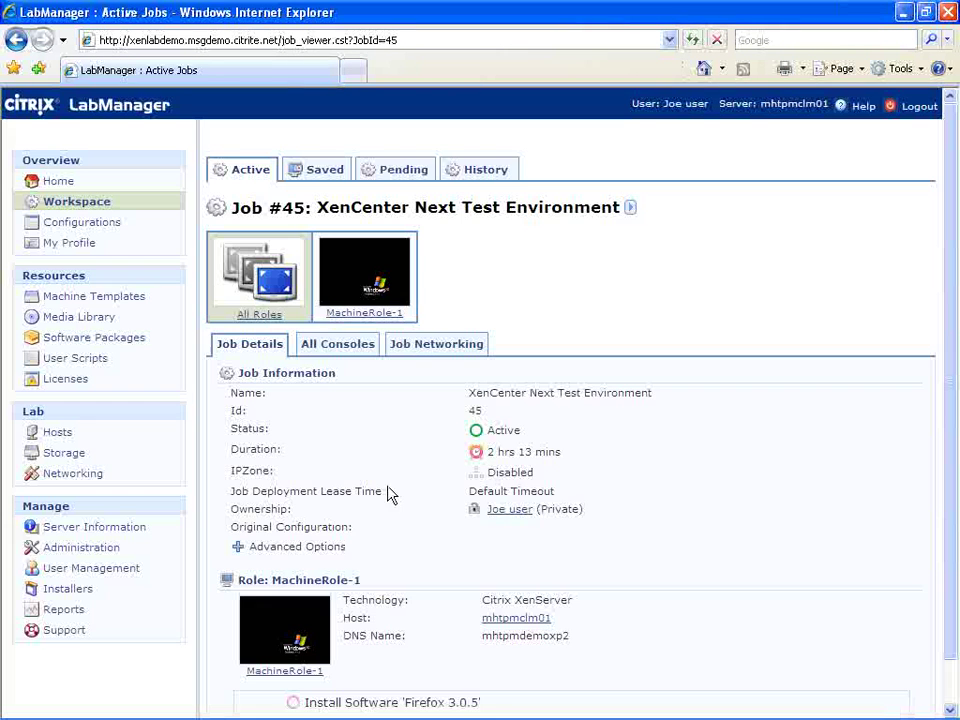
Step: Watch the software installation on MachineRole-1 in the job's view of all consoles
{"action": "left_click", "coordinate": [332, 352]}
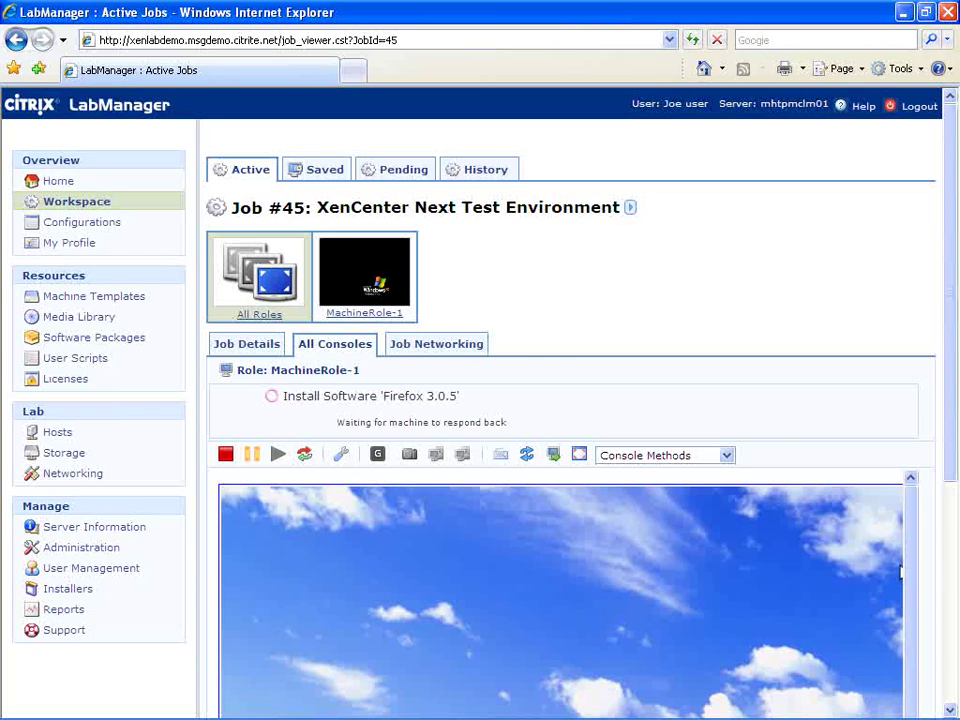
{"action": "left_click_drag", "start_coordinate": [950, 440], "coordinate": [943, 639]}
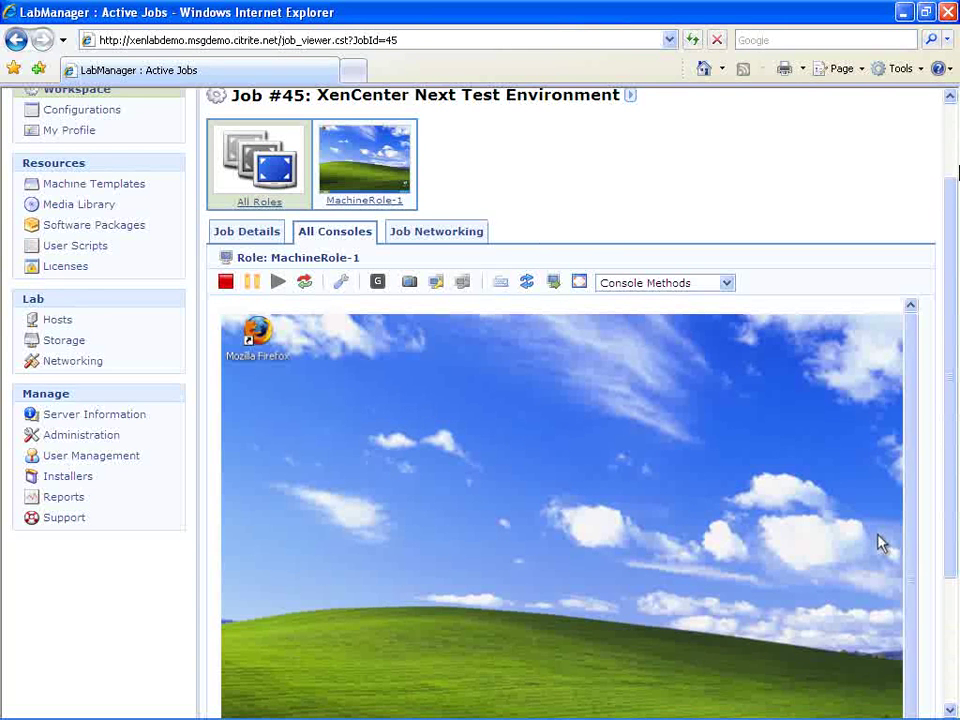
Step: Undeploy and discard the XenCenter Next Test Environment job, confirming the action
{"action": "scroll", "coordinate": [952, 158], "scroll_direction": "up", "scroll_amount": 2}
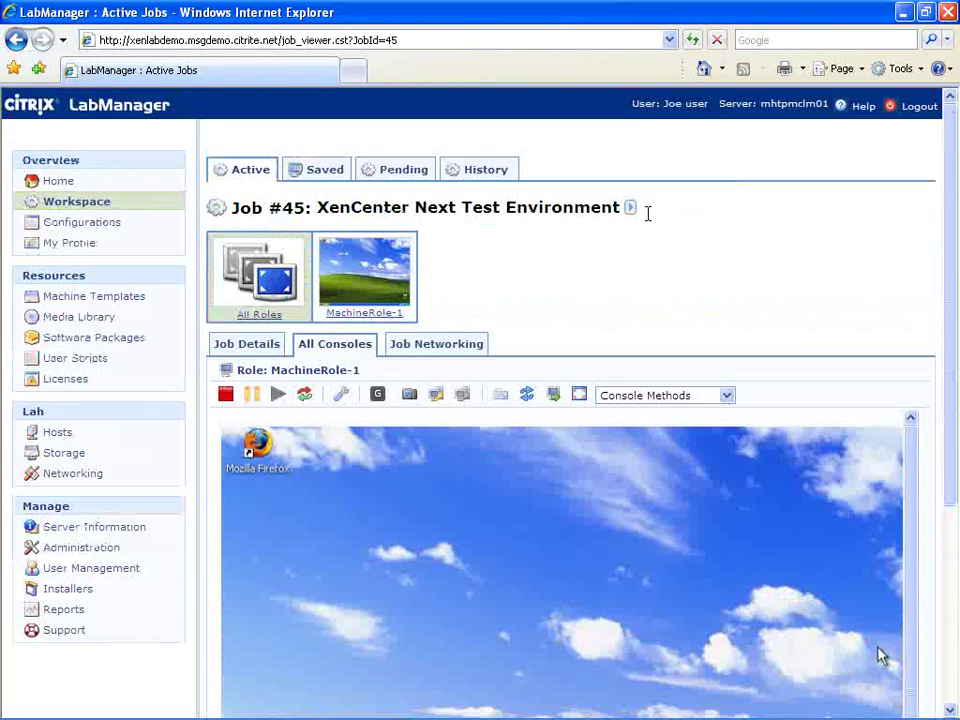
{"action": "left_click", "coordinate": [630, 207]}
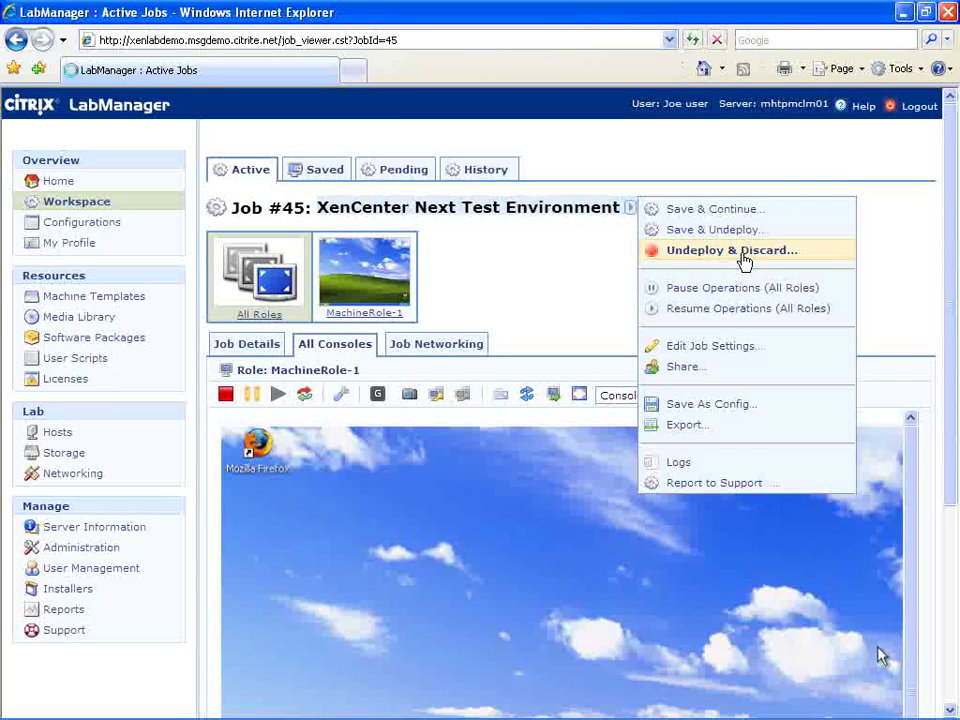
{"action": "left_click", "coordinate": [745, 260]}
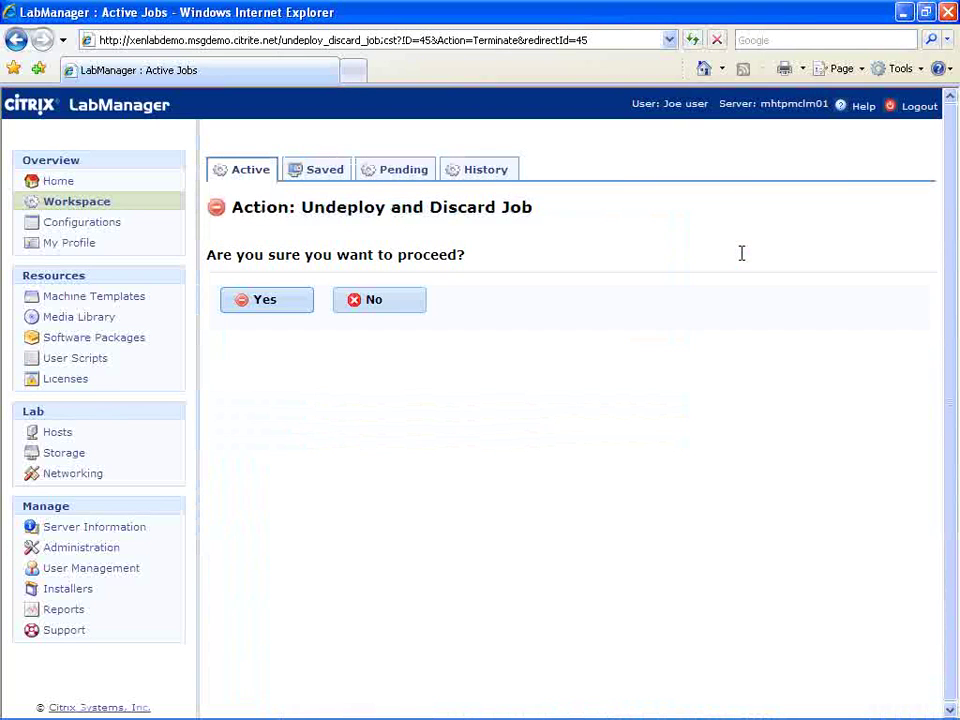
{"action": "left_click", "coordinate": [266, 298]}
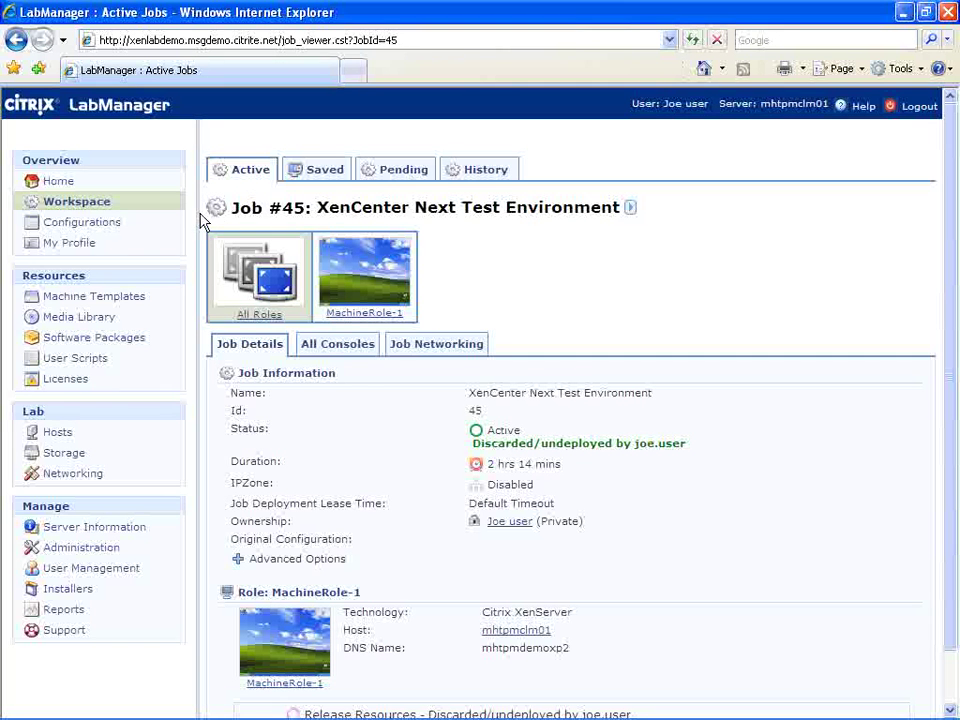
Step: Return to the list of active jobs and refresh it to check the discarded job's status
{"action": "left_click", "coordinate": [70, 201]}
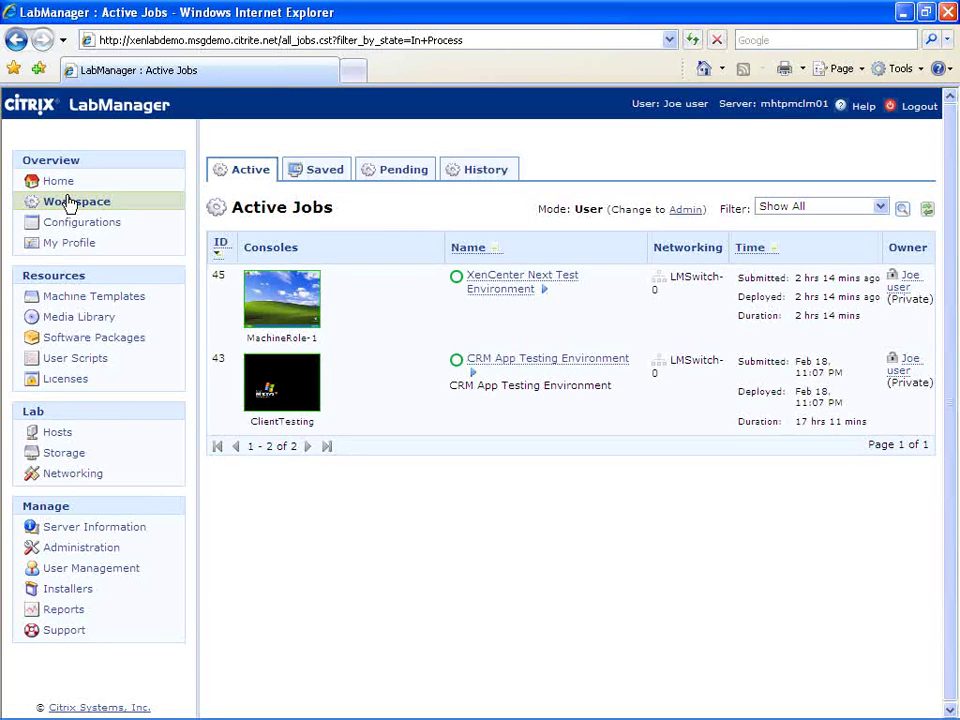
{"action": "left_click", "coordinate": [70, 203]}
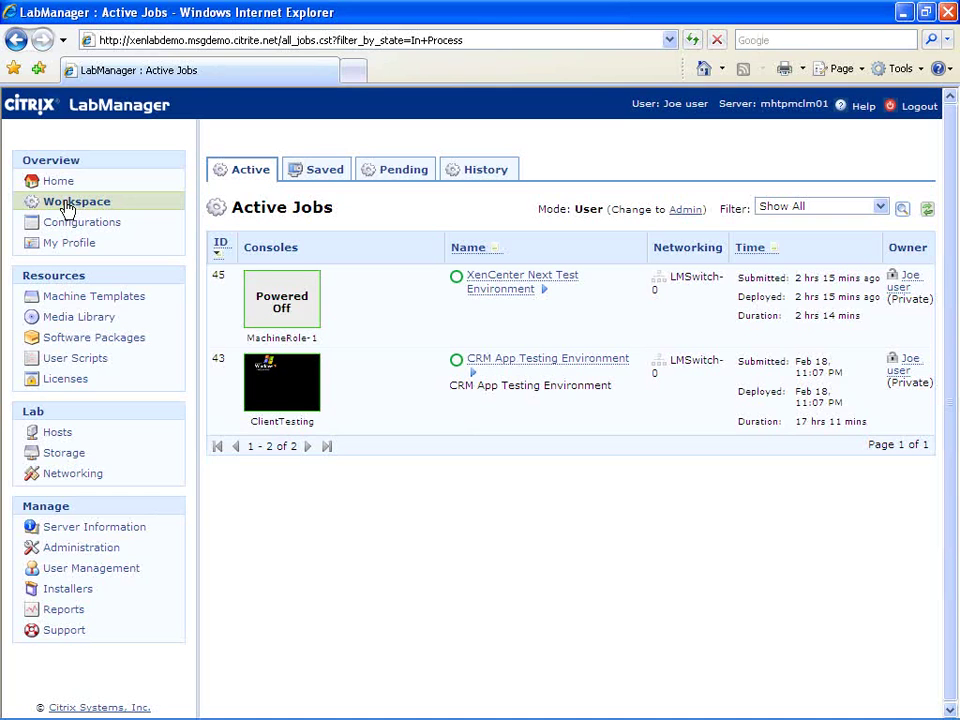
{"action": "left_click", "coordinate": [66, 208]}
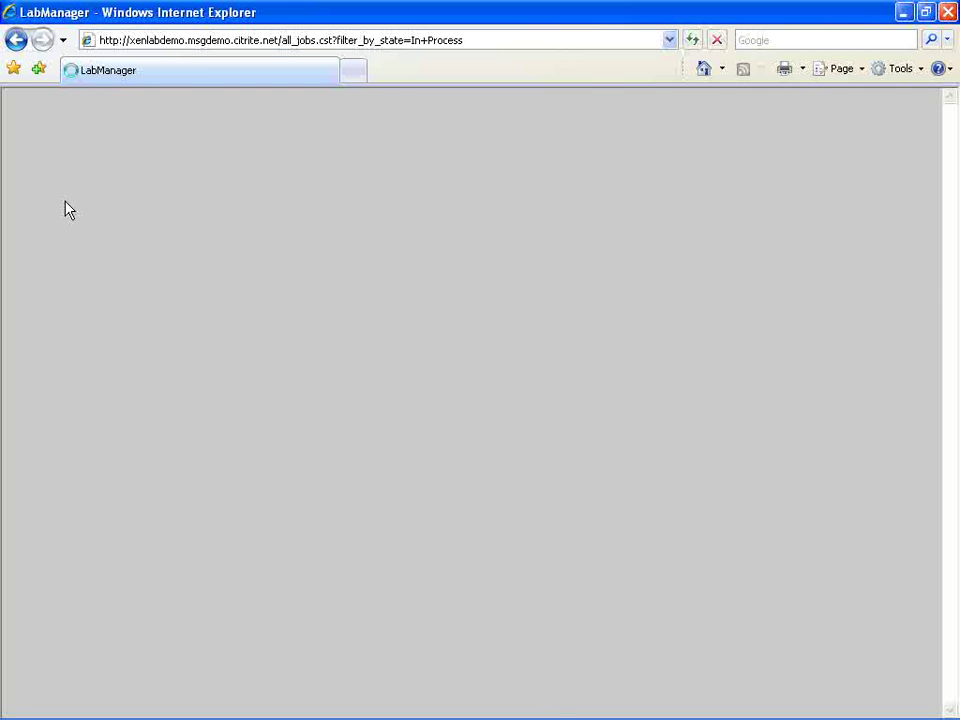